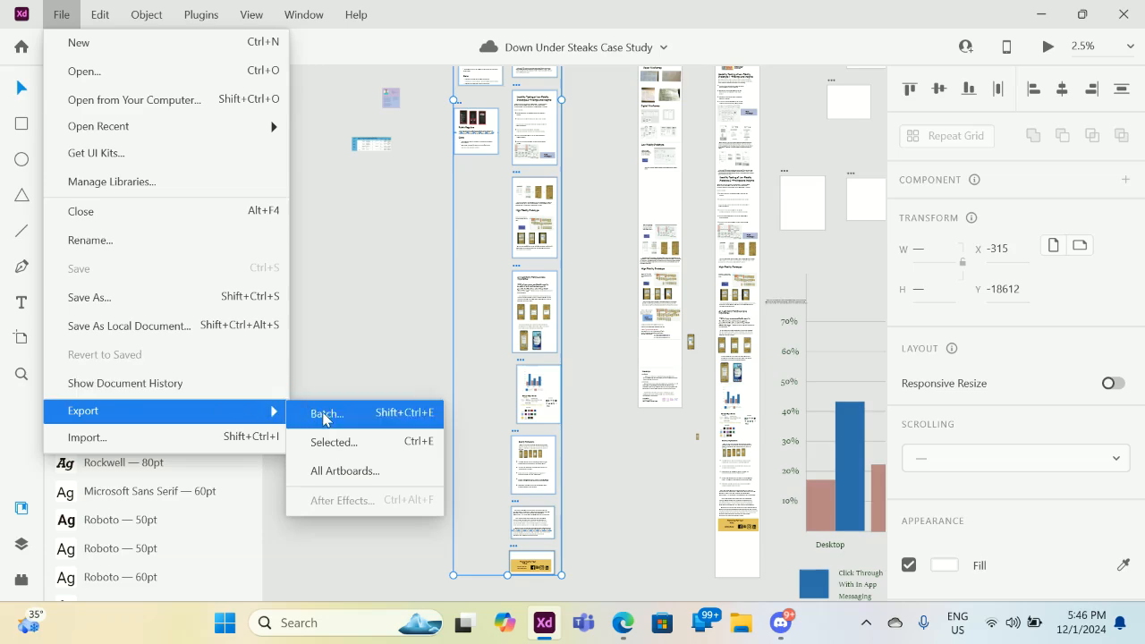
Cancel the PNG export of the selected artboards instead of replacing the 25 existing files.
click(328, 441)
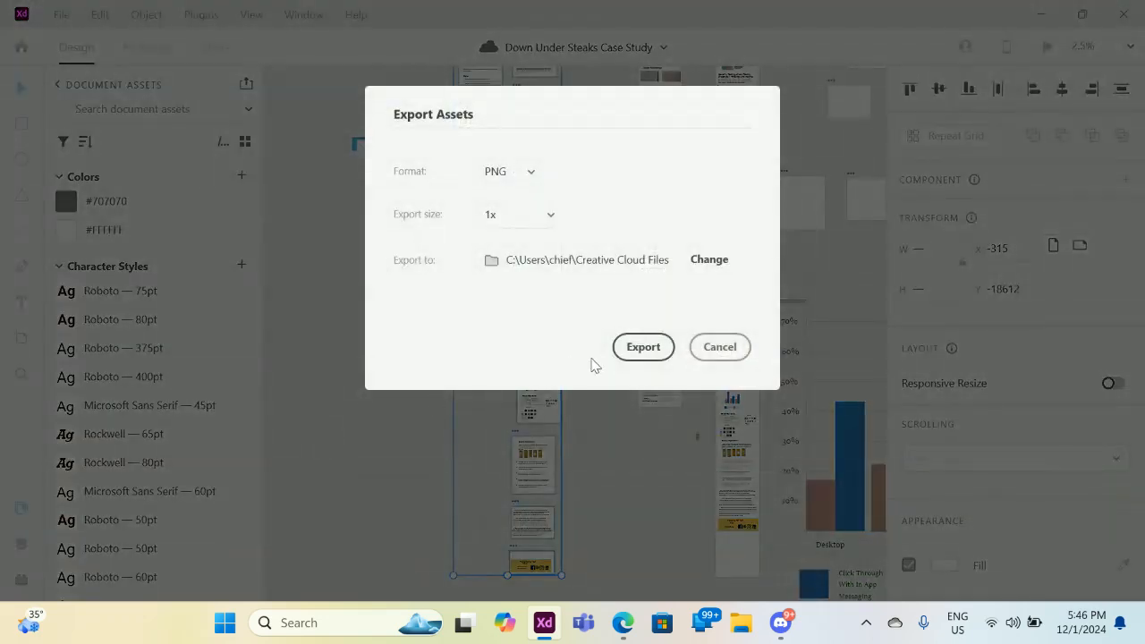
click(642, 347)
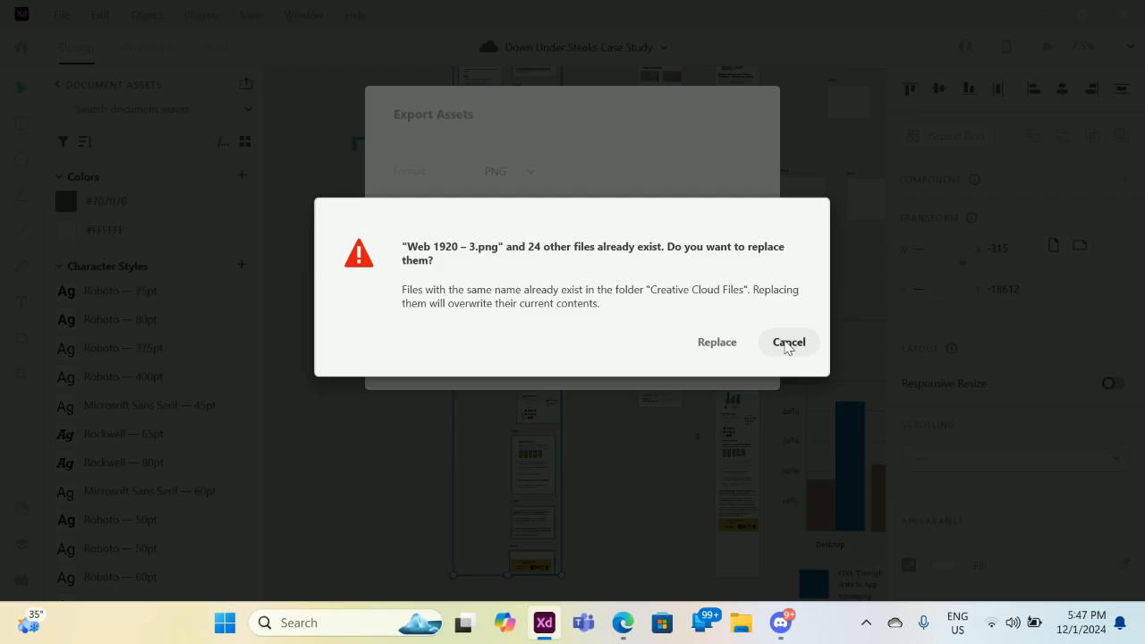
click(786, 347)
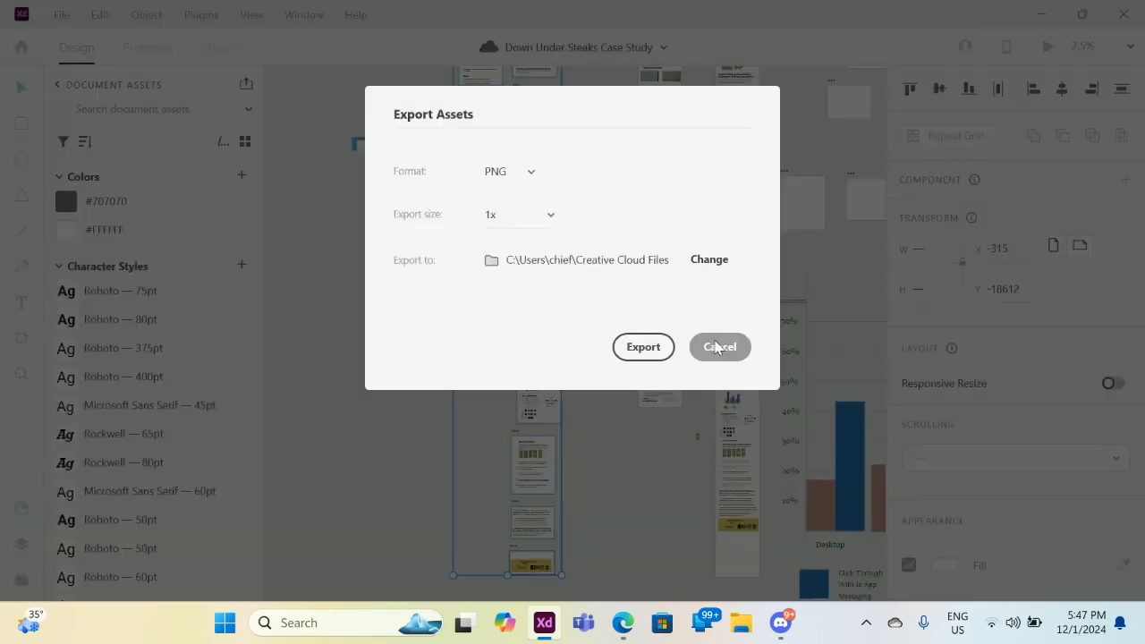
click(719, 347)
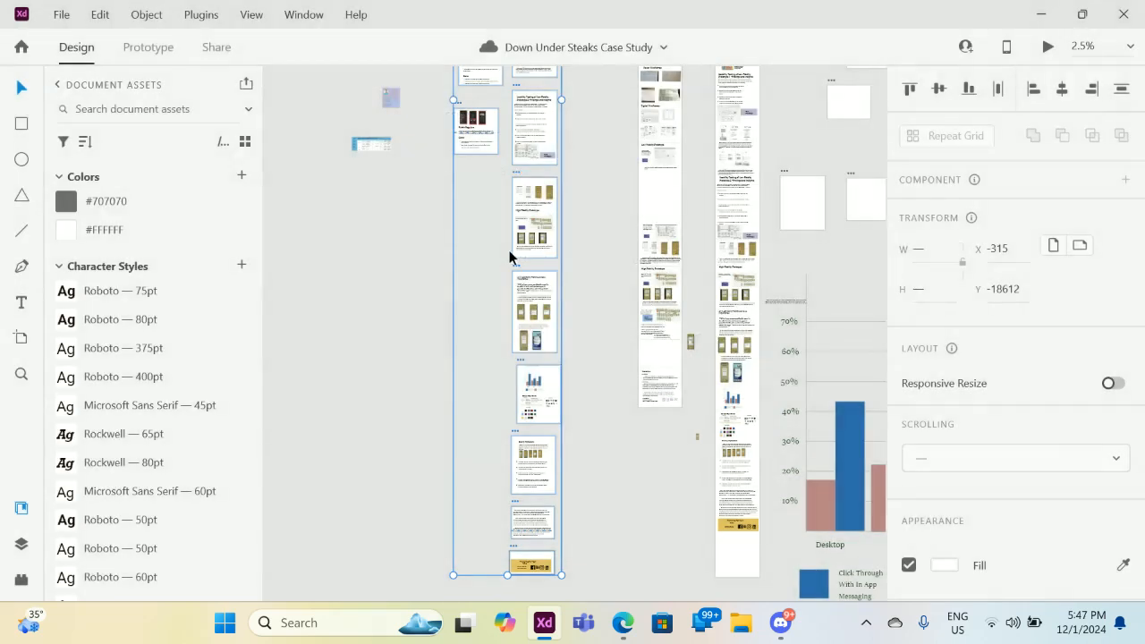
click(432, 120)
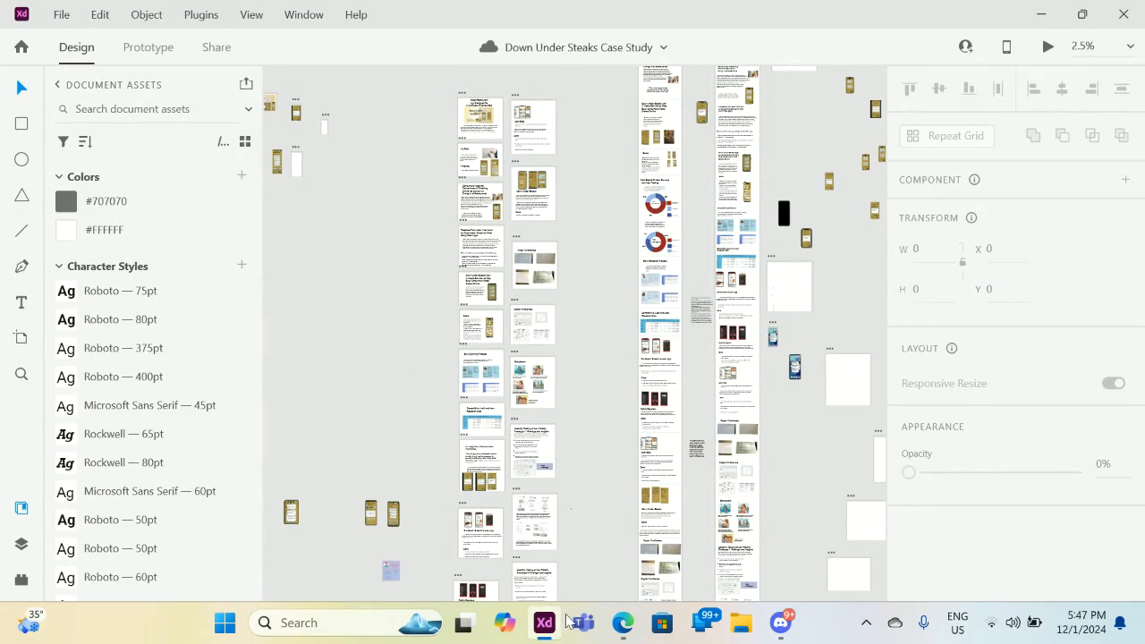
Open behance.net in a new Edge tab and show the profile's Drafts.
click(621, 627)
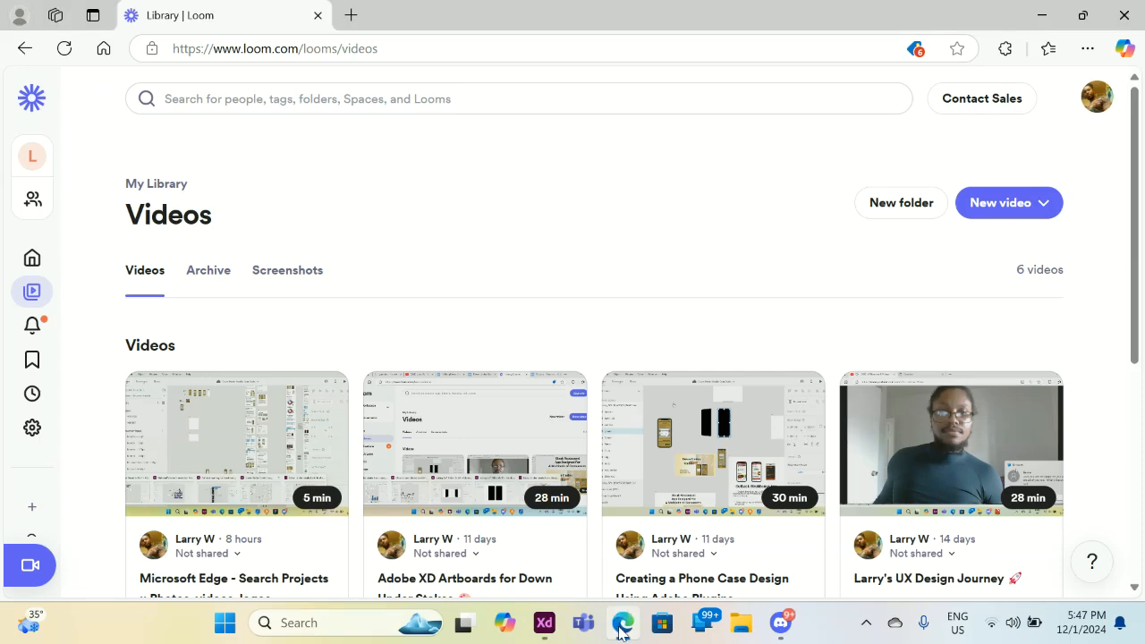
click(351, 15)
click(408, 44)
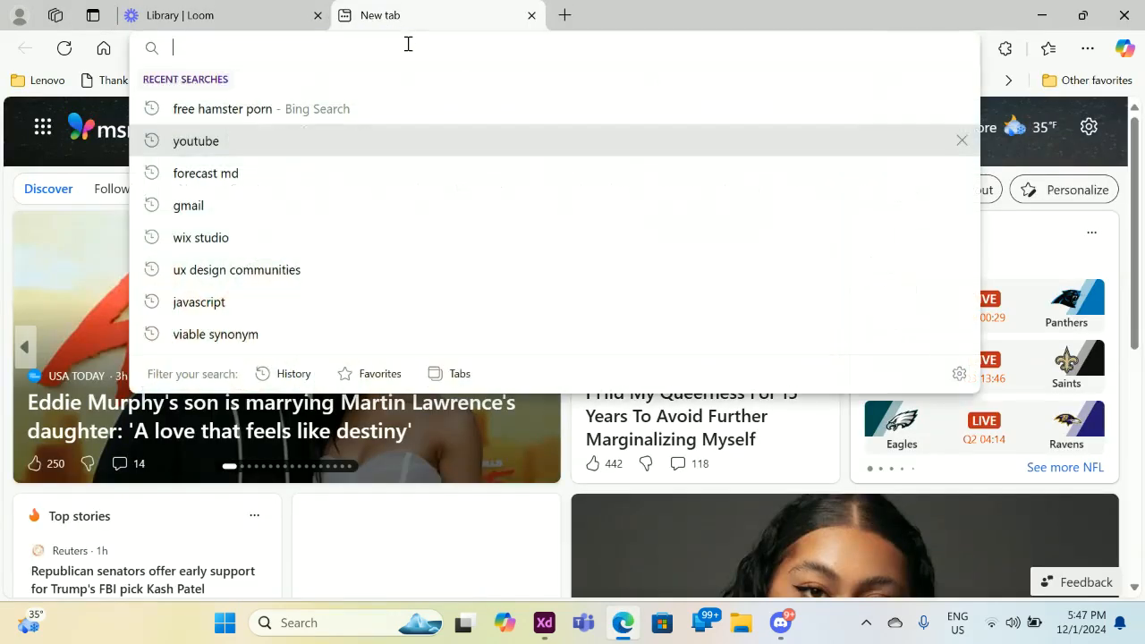
text(b)
key(Return)
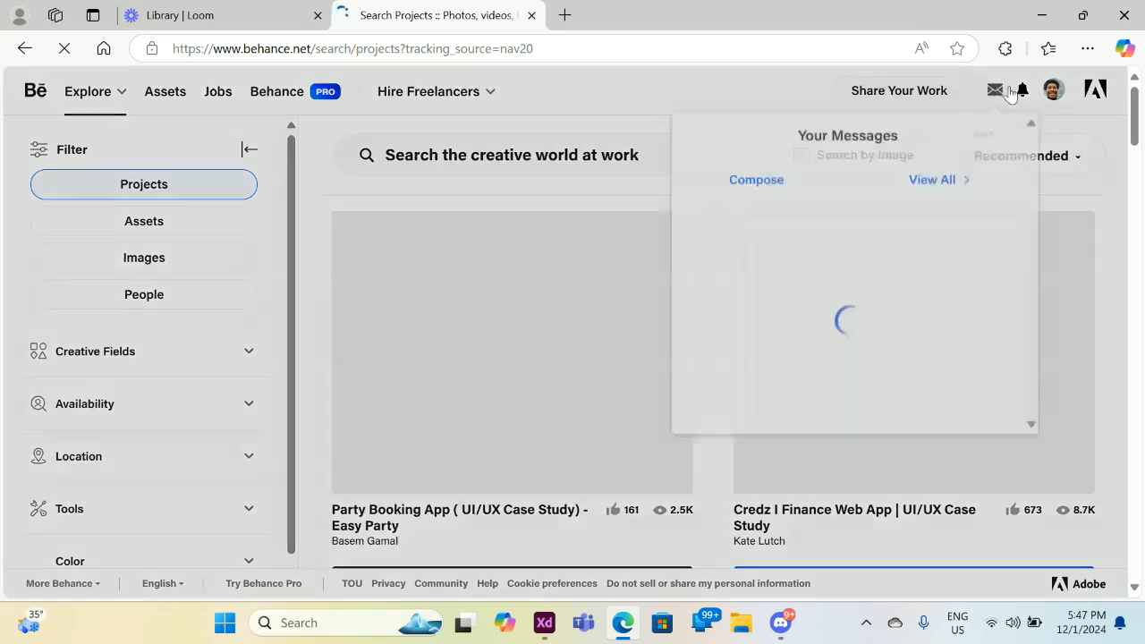
mouse_move(1051, 92)
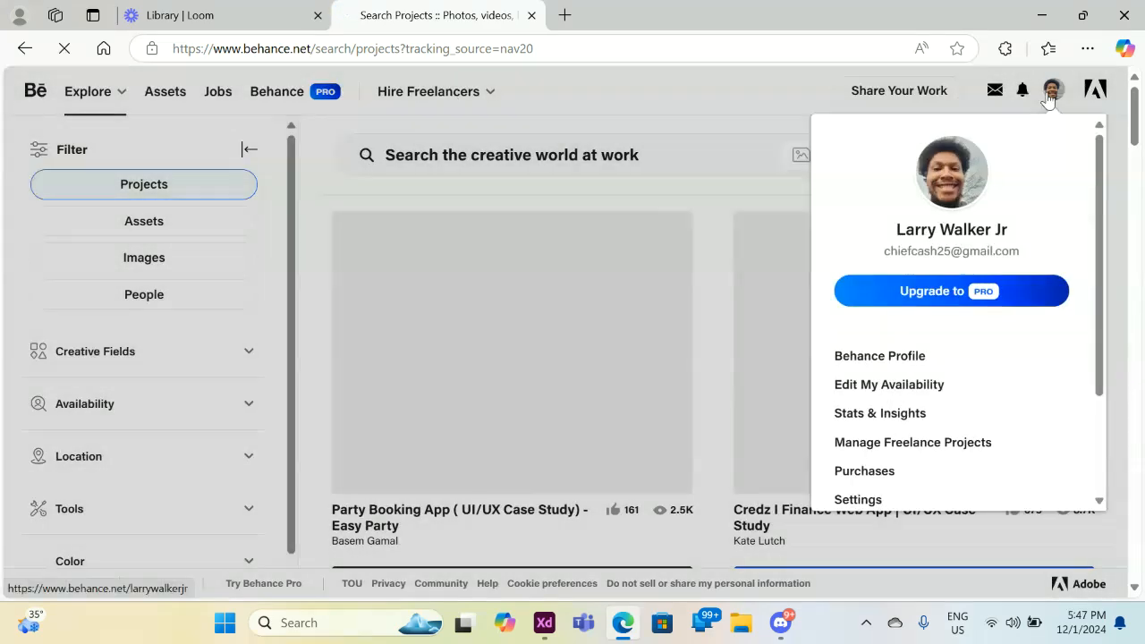
click(960, 199)
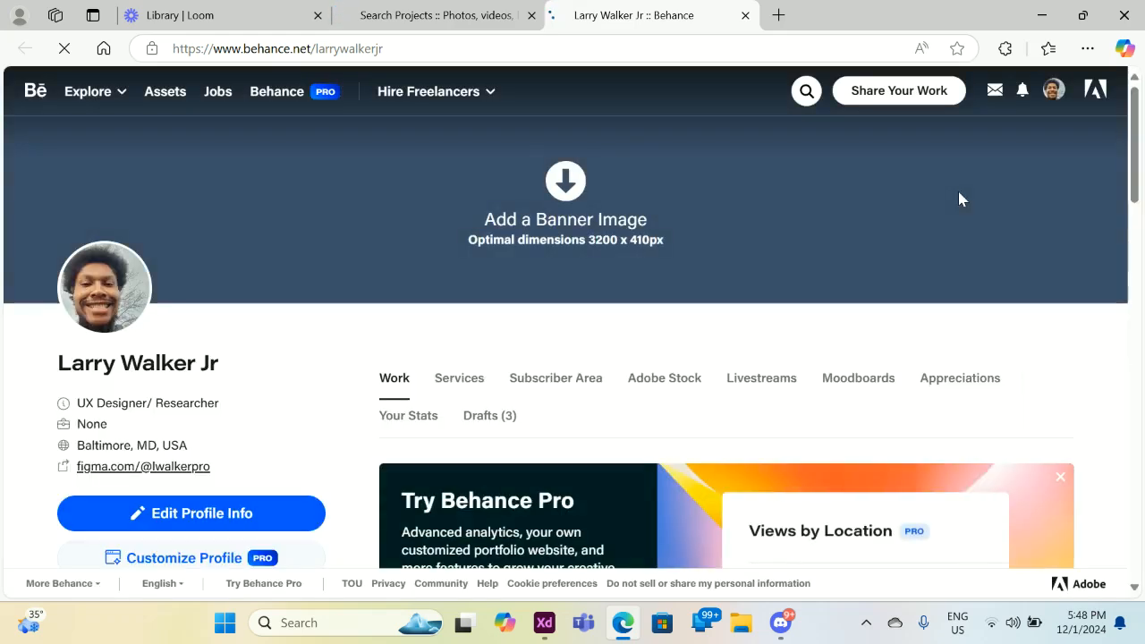
click(491, 415)
scroll(490, 415, down, 4)
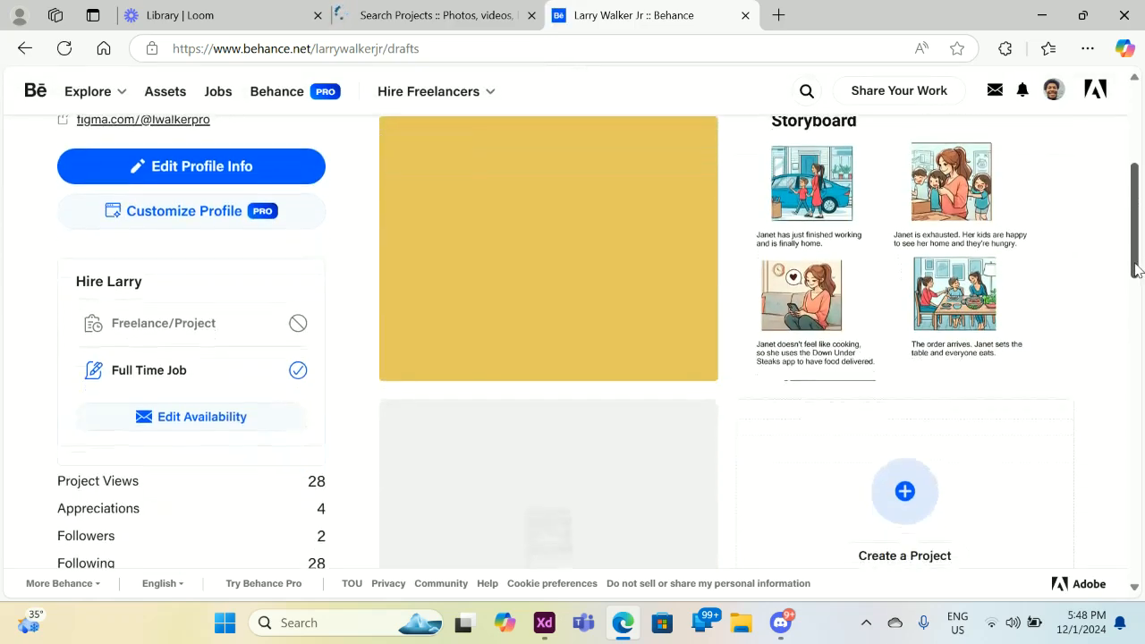
scroll(1133, 250, up, 1)
scroll(1132, 289, down, 3)
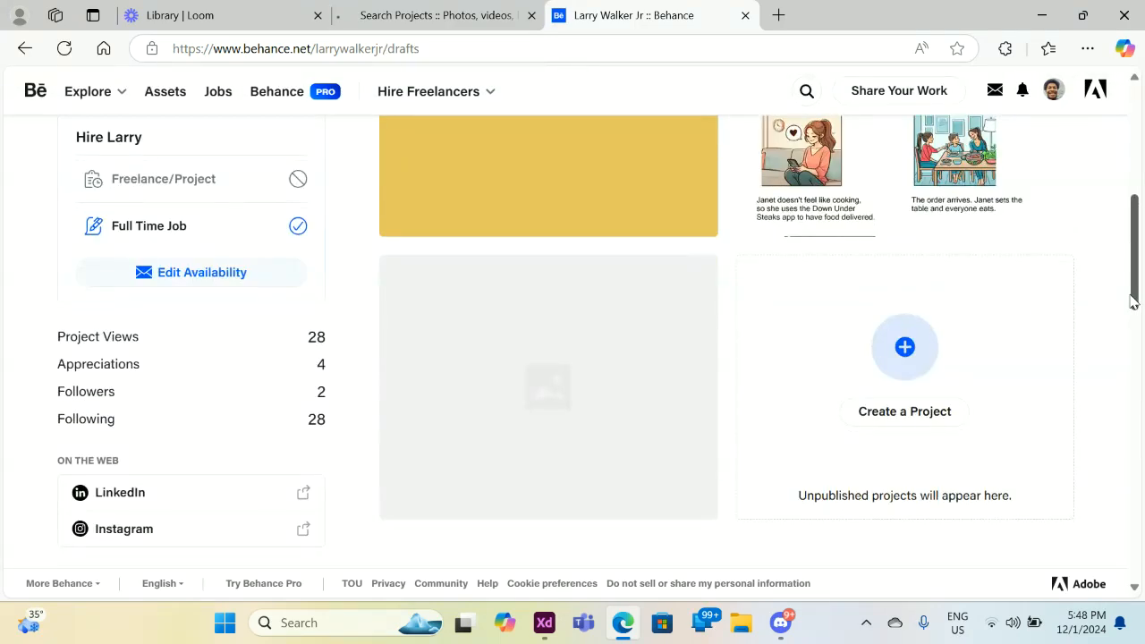
scroll(1133, 303, up, 2)
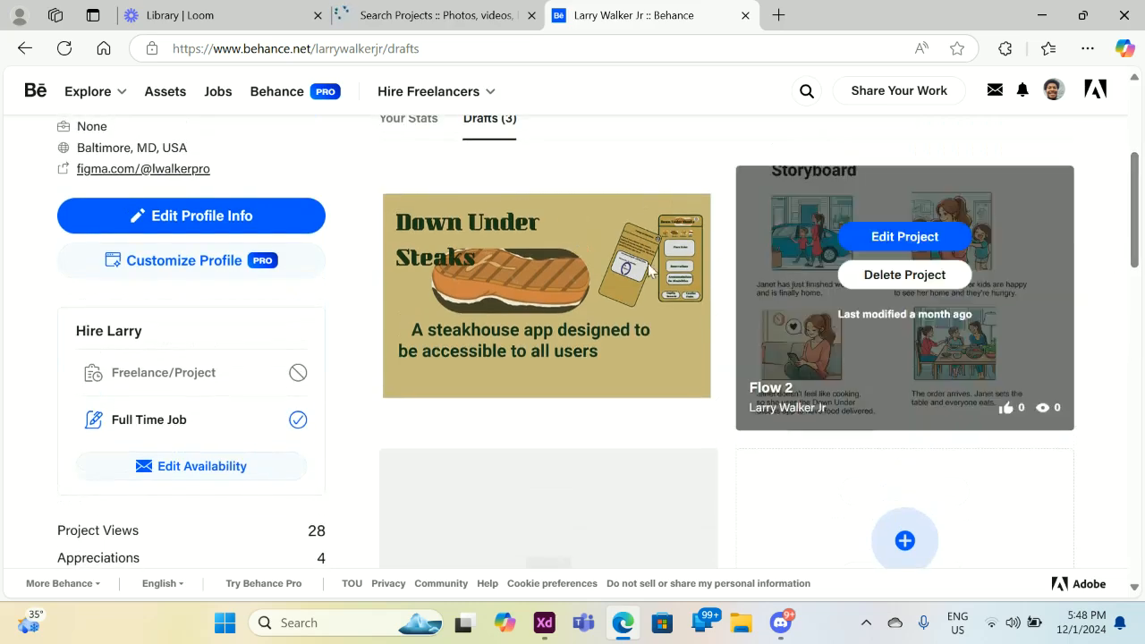
Delete the Down Under Steaks Case Example draft, leaving two drafts.
click(594, 274)
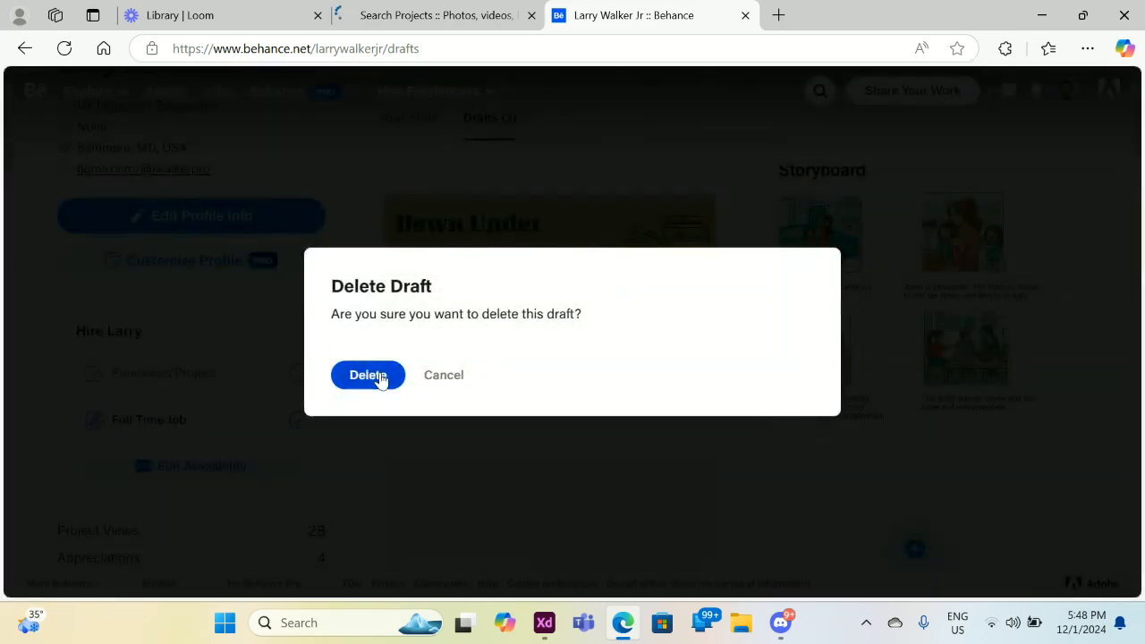
click(376, 376)
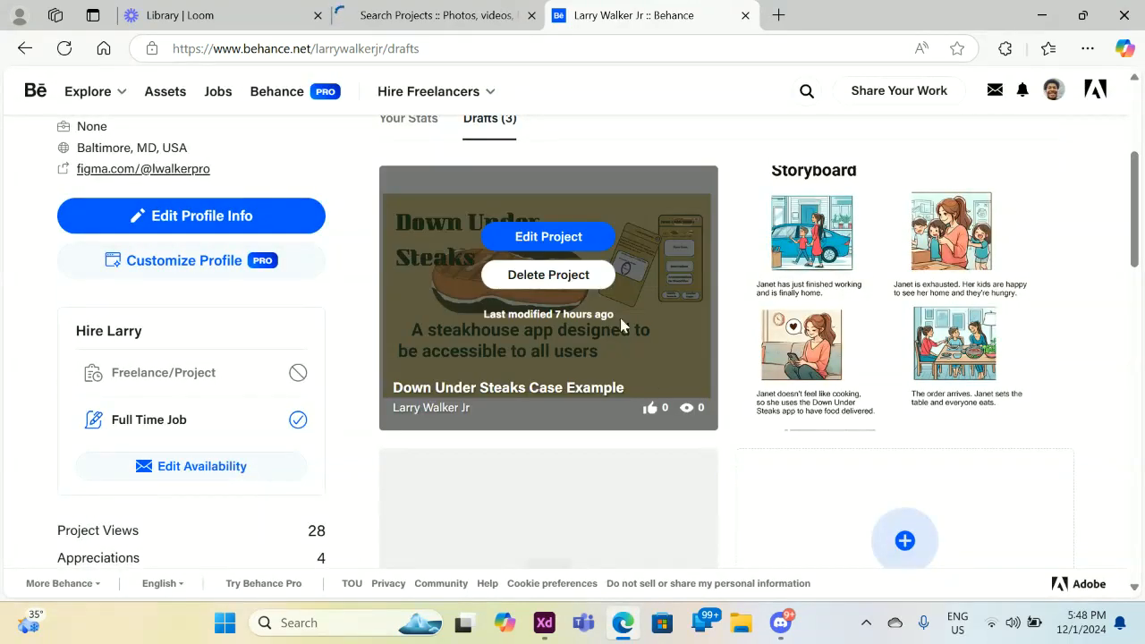
mouse_move(544, 306)
click(542, 277)
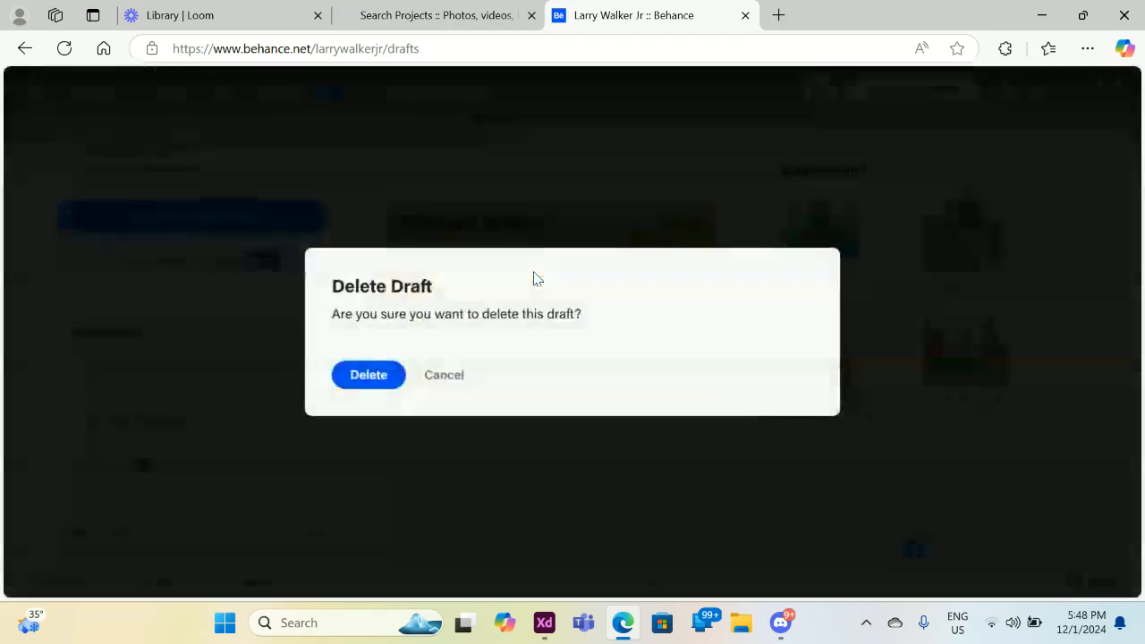
click(368, 375)
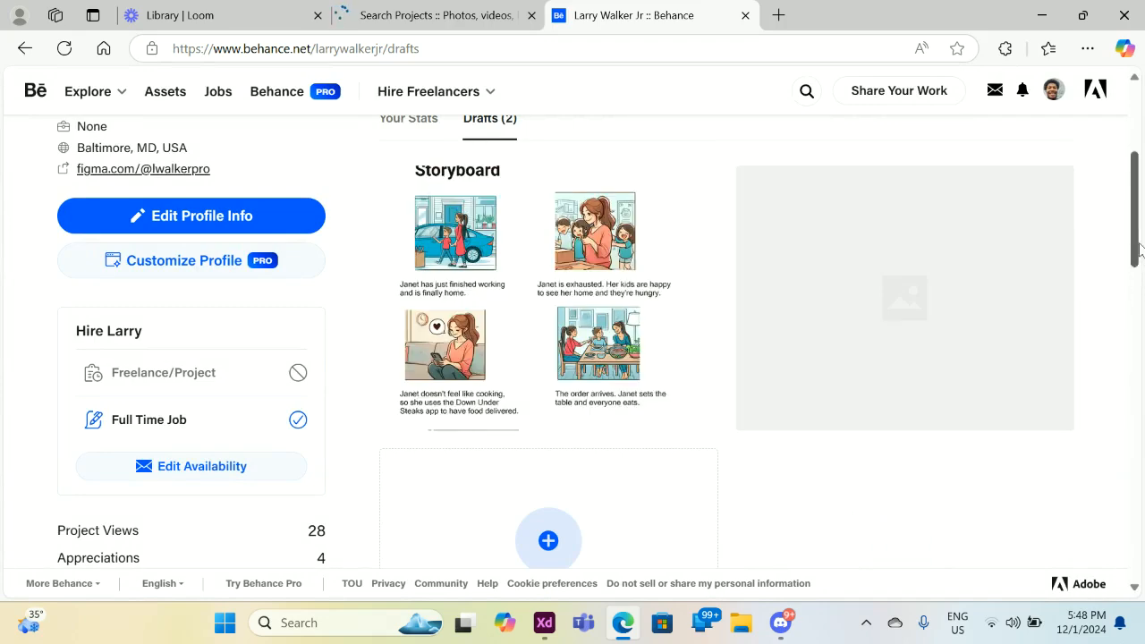
scroll(1141, 250, down, 2)
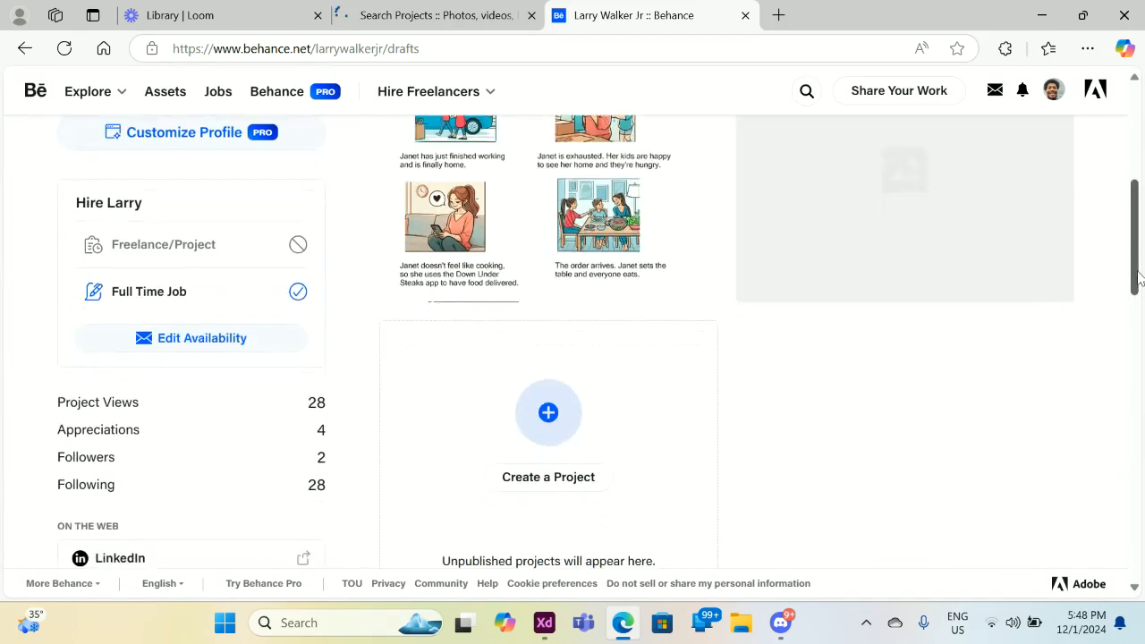
Create a new project with a text block reading 'Click Here to View Interactive Case Study'.
click(543, 481)
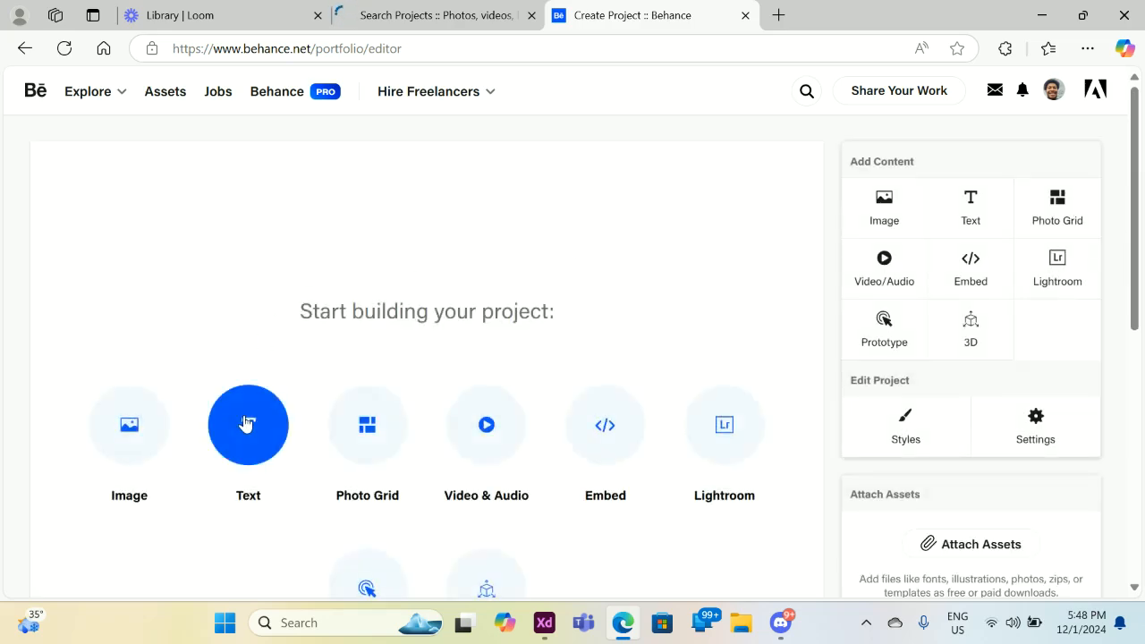
click(247, 422)
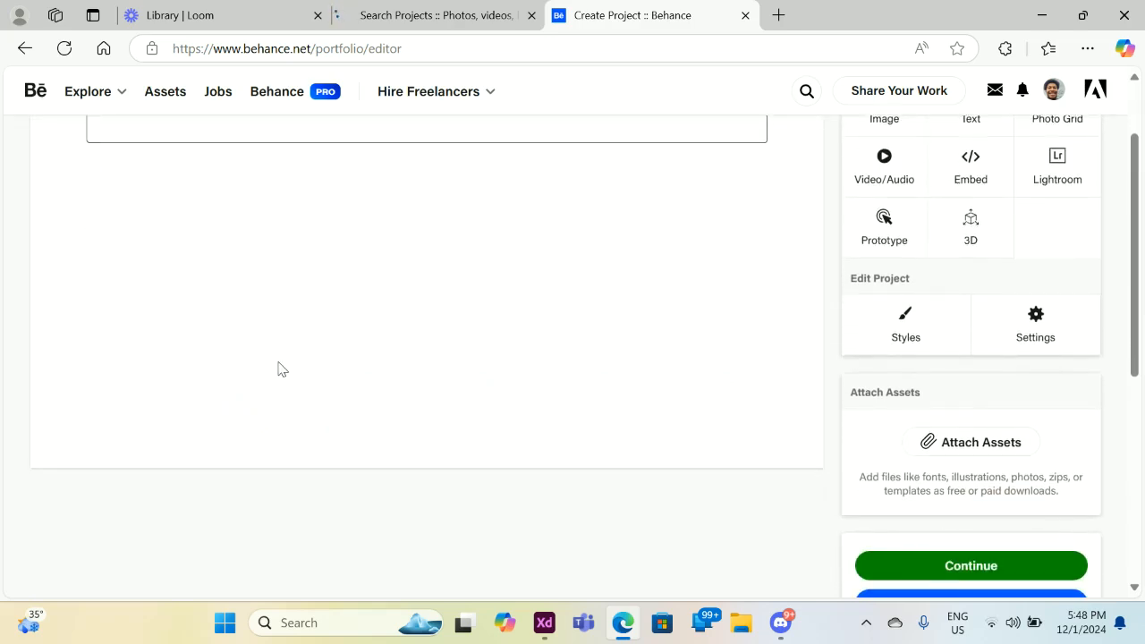
text(Cl)
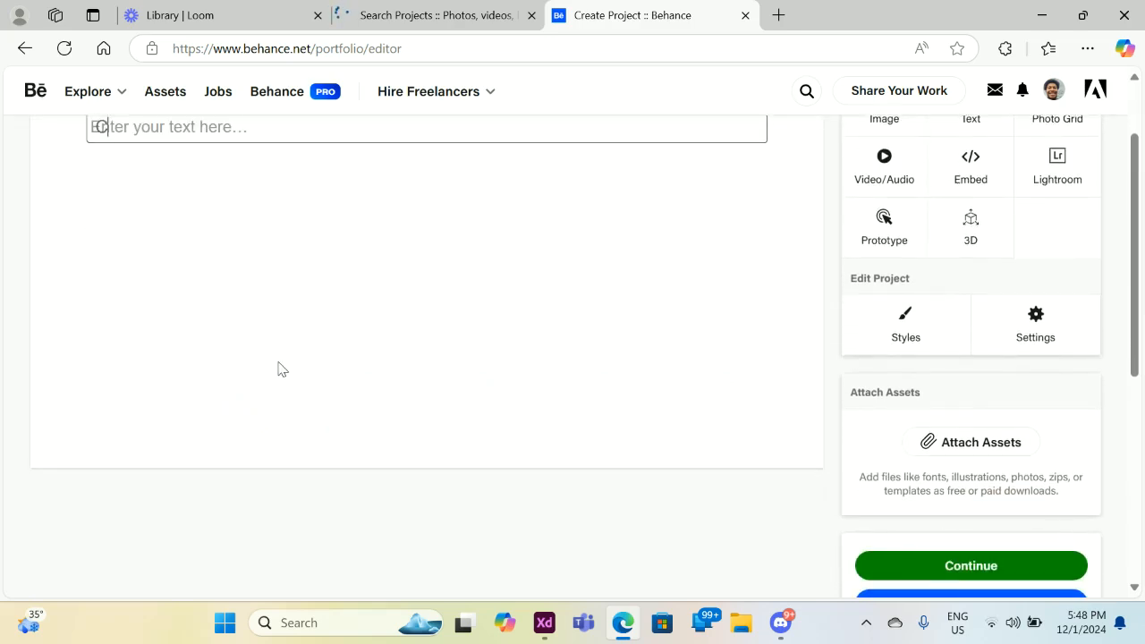
text(ick)
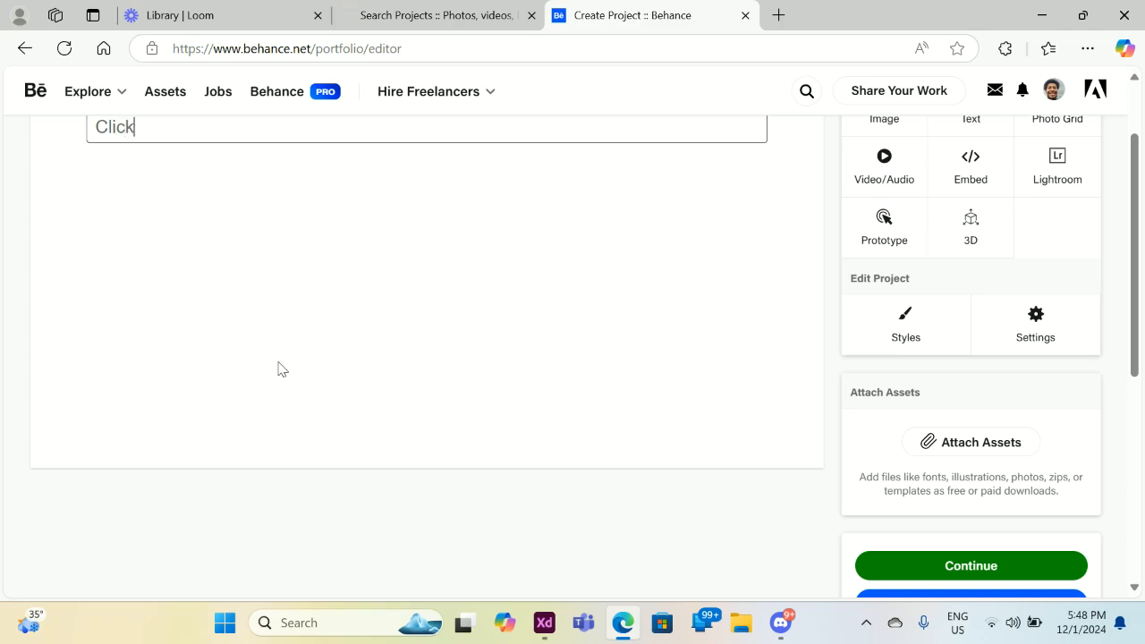
text( Here to View)
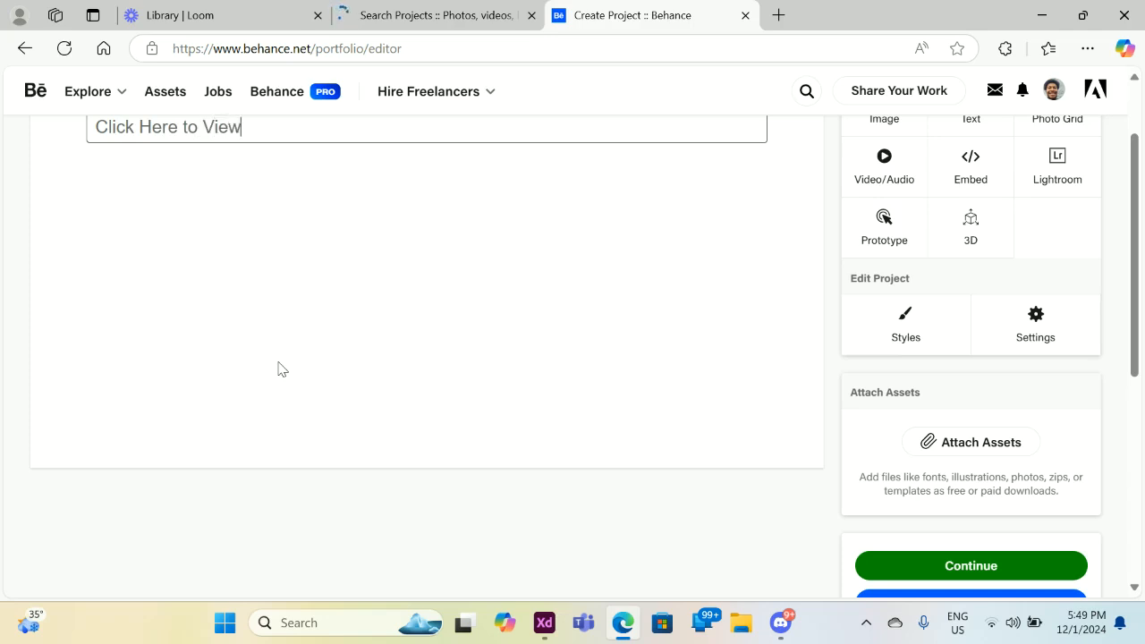
text( Intr)
key(BackSpace)
text(eractive )
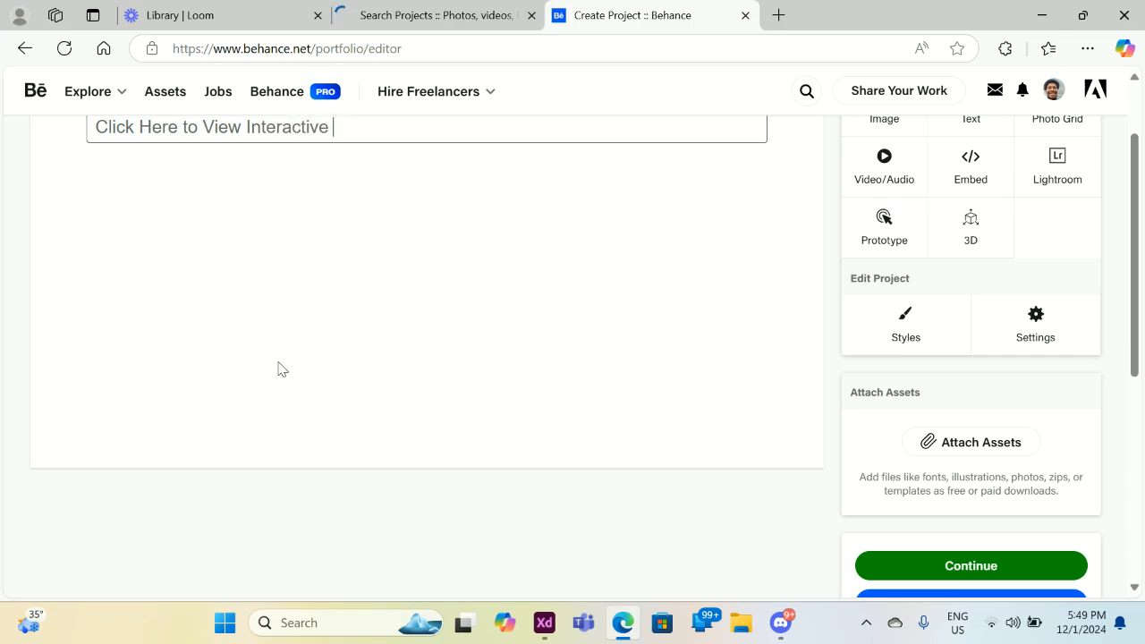
text(Case Study)
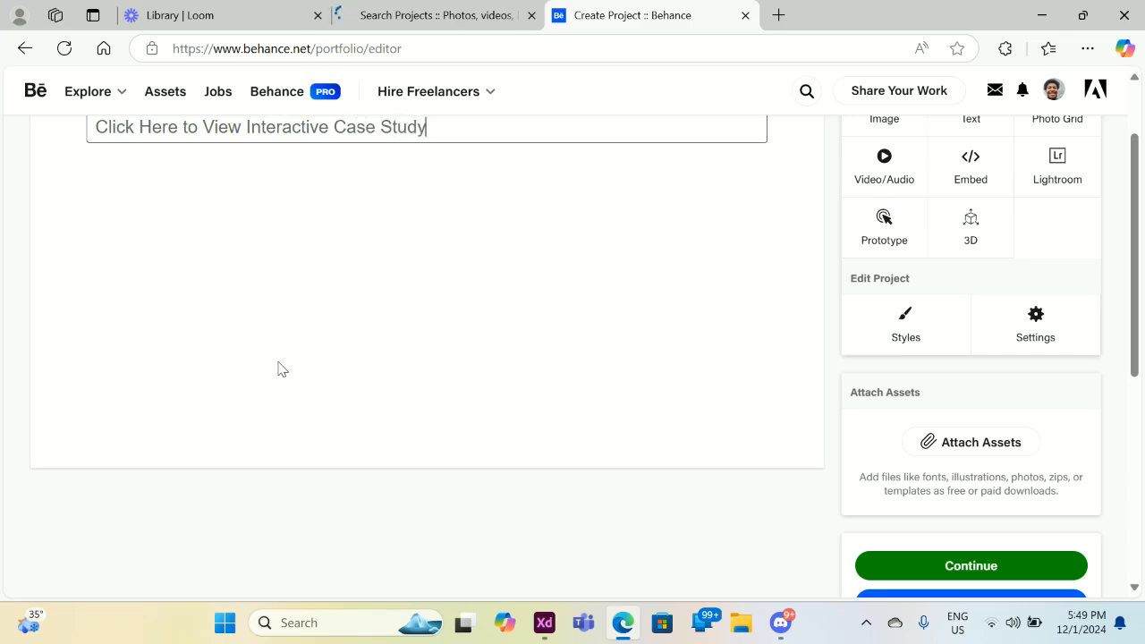
click(575, 312)
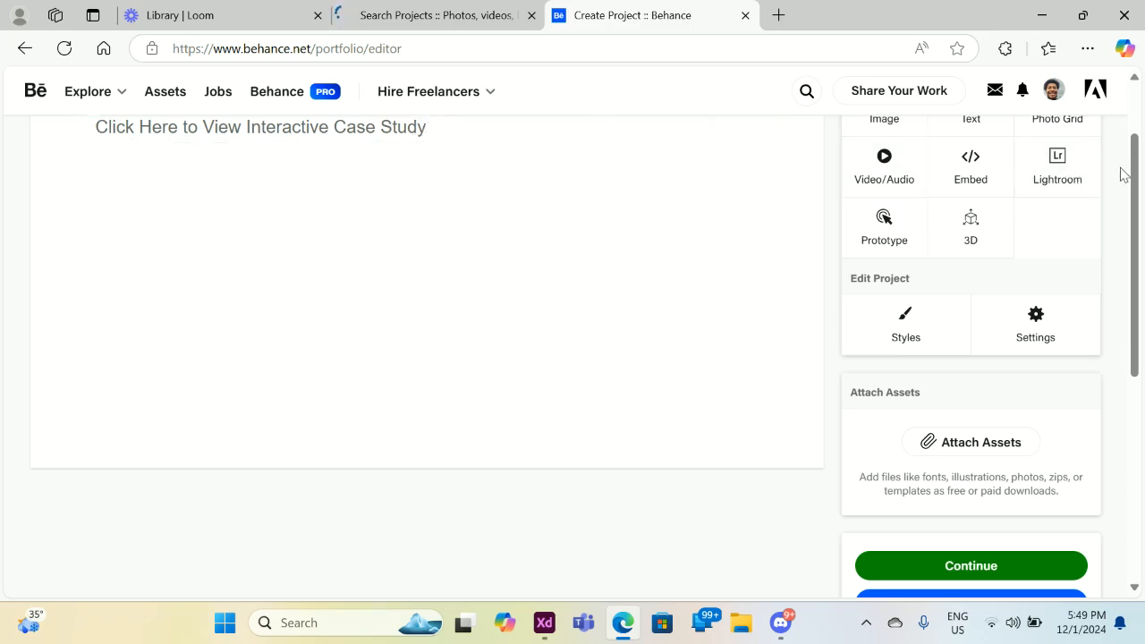
Select the text line and open Edit Link, then close it without adding a link.
drag(1135, 168, 1132, 95)
click(450, 165)
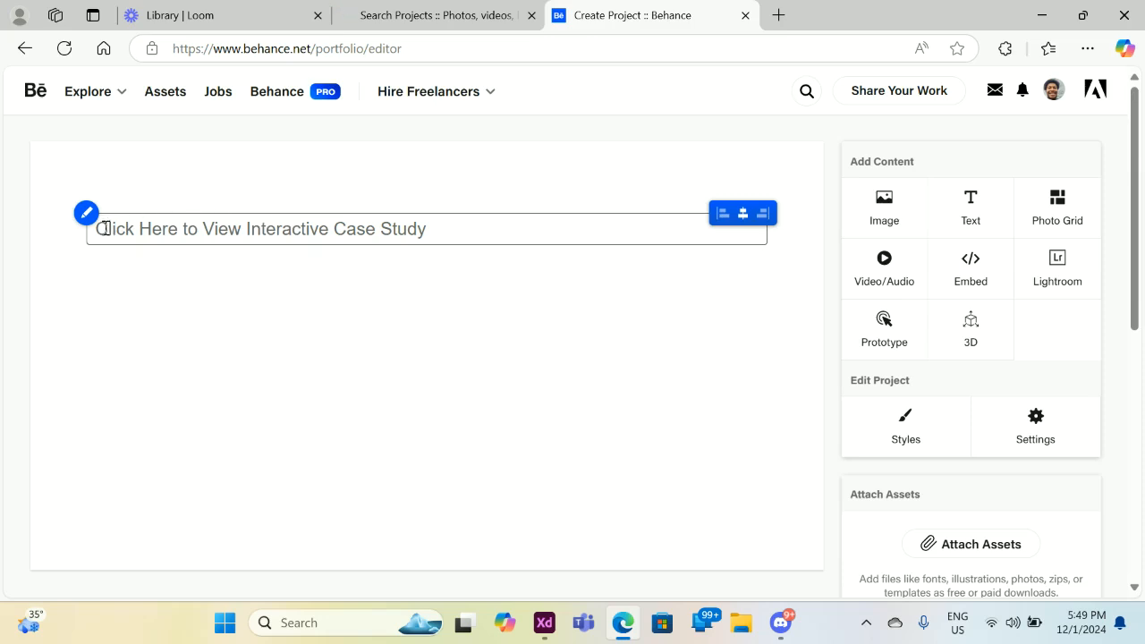
drag(96, 229, 425, 244)
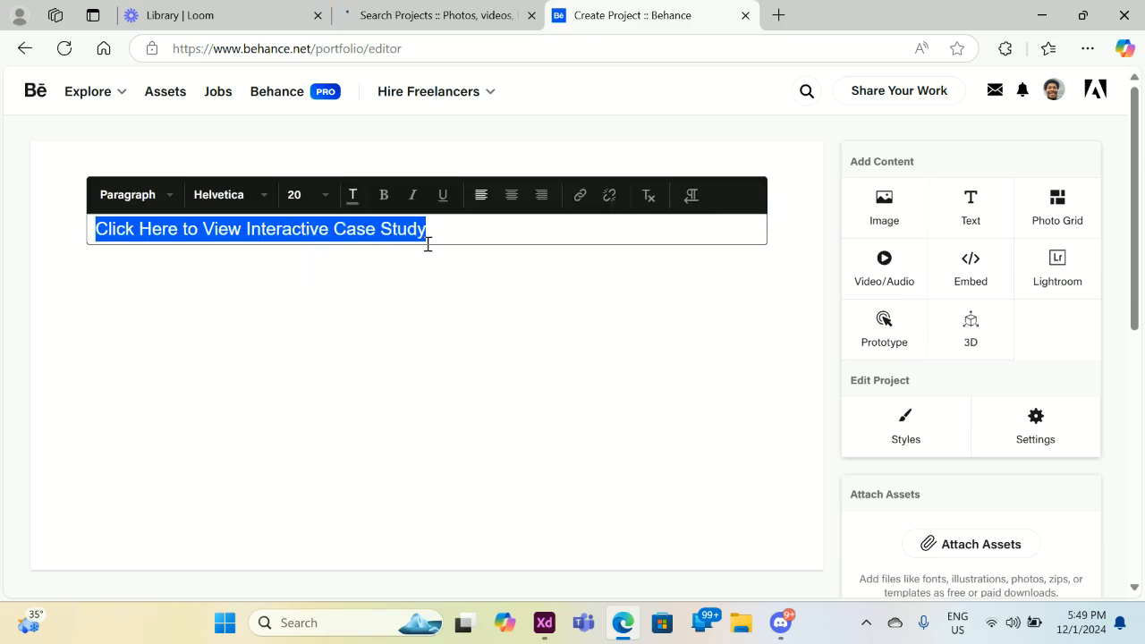
click(578, 197)
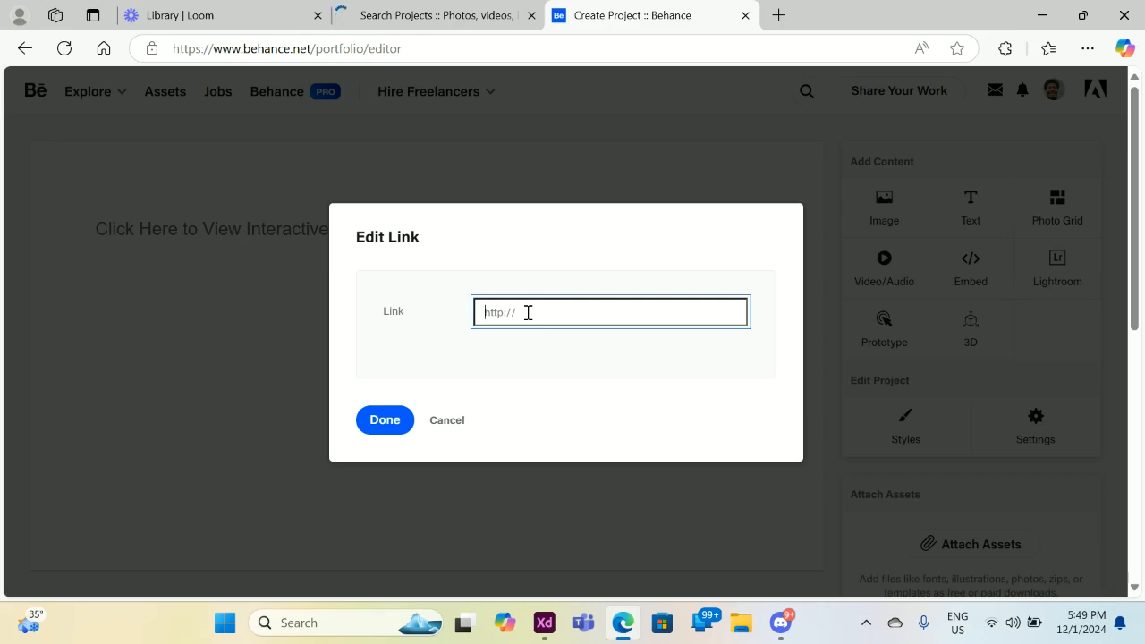
right_click(528, 312)
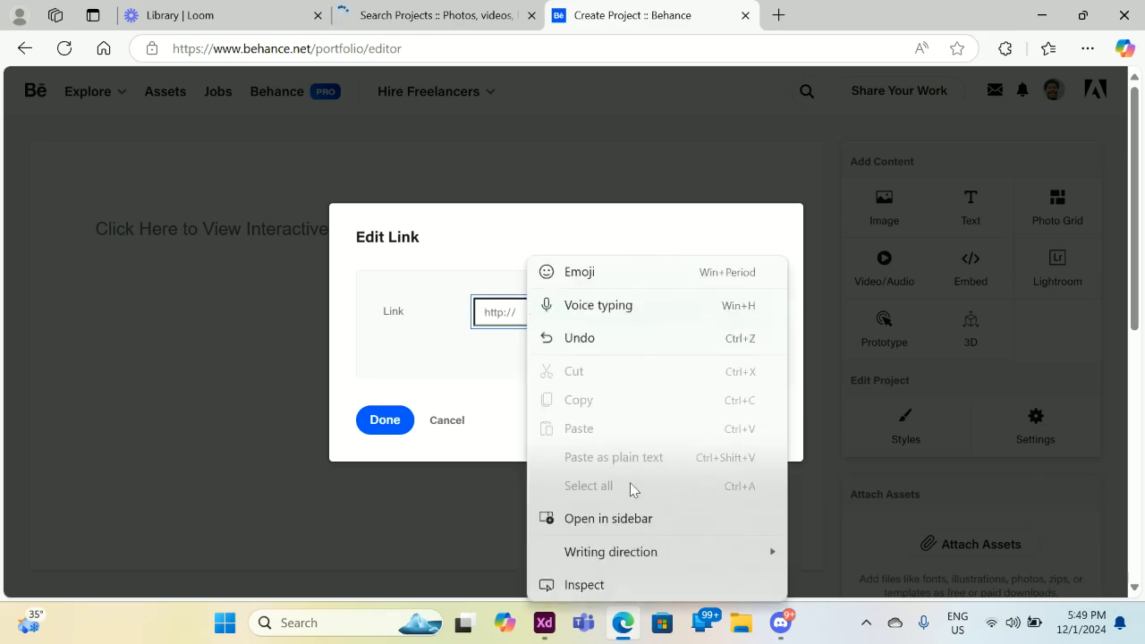
click(391, 190)
click(391, 189)
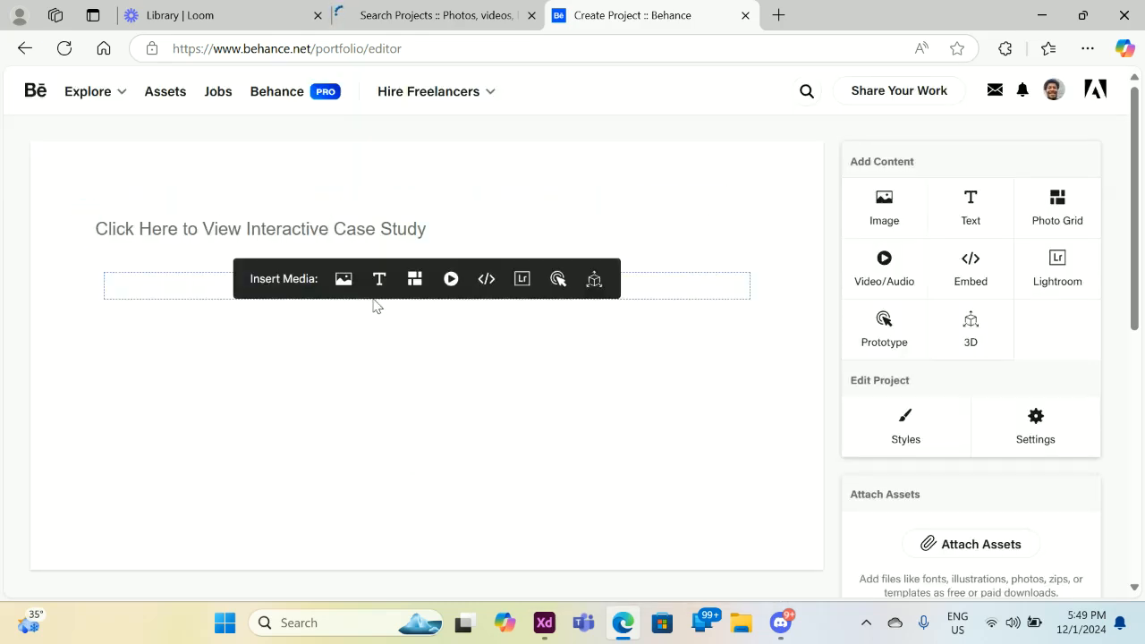
click(544, 623)
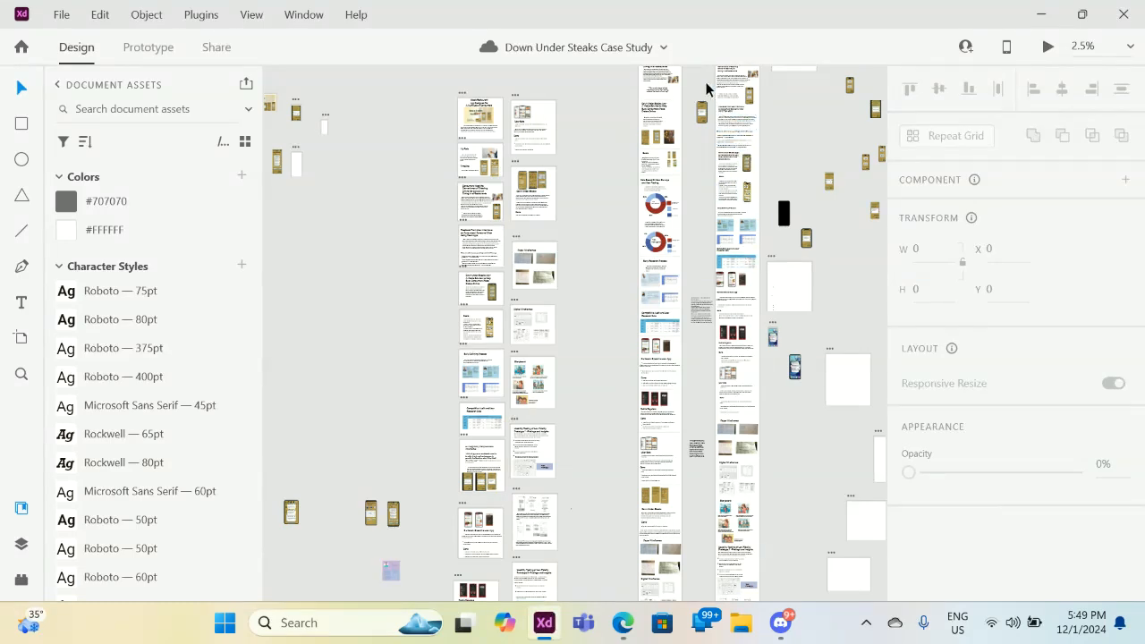
Select the Flow 2 artboard and copy its Design Review share link from the Share tab.
drag(706, 84, 710, 26)
click(745, 75)
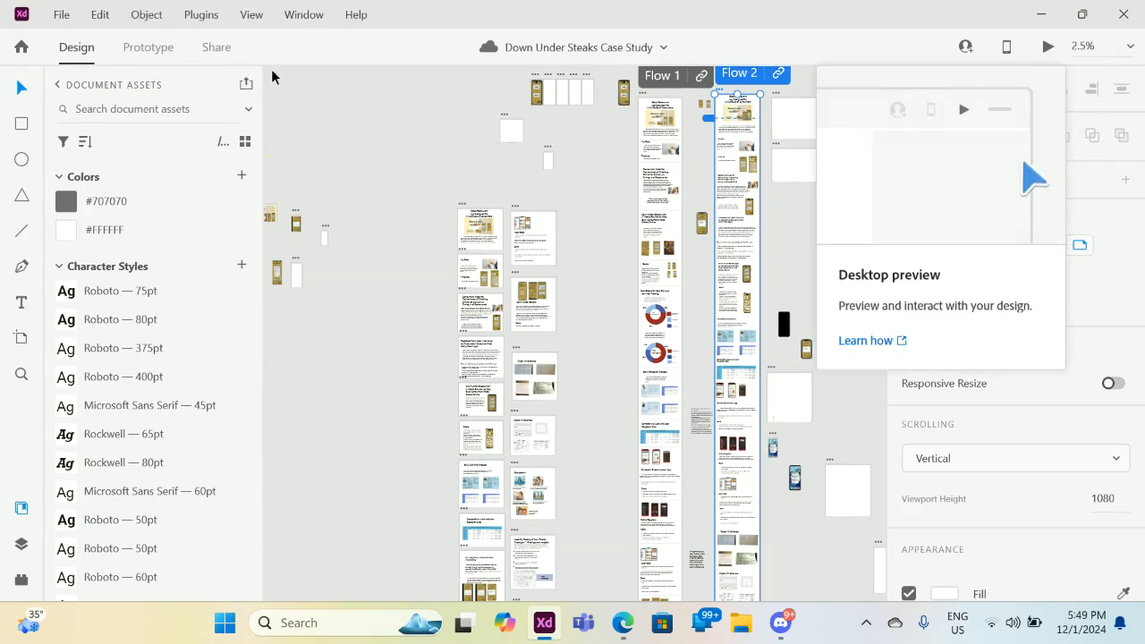
click(216, 48)
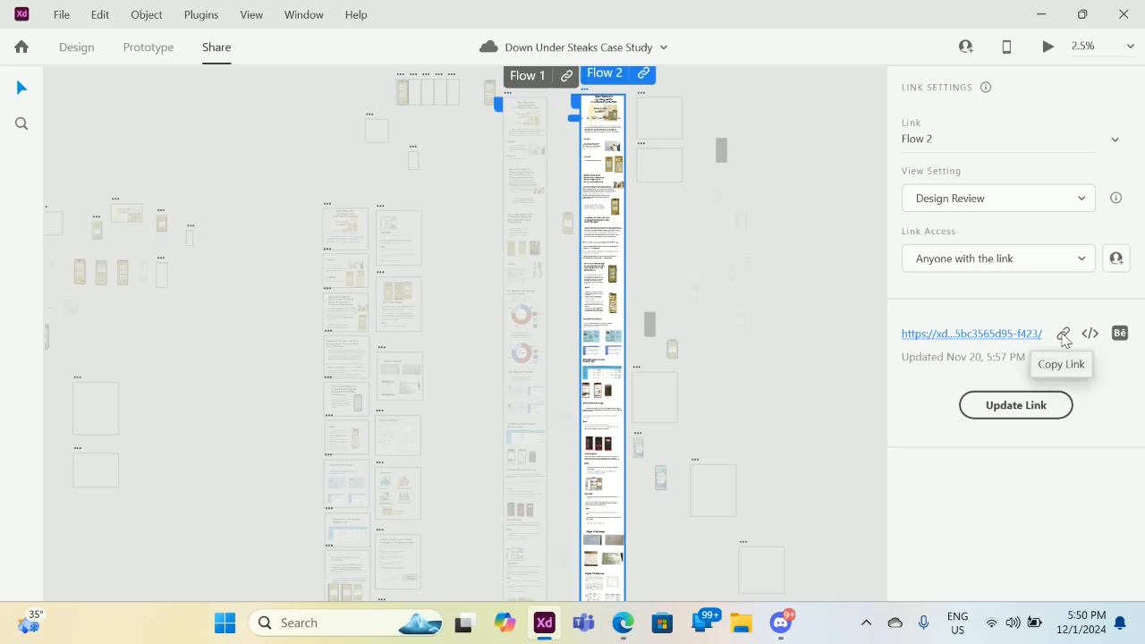
click(1063, 334)
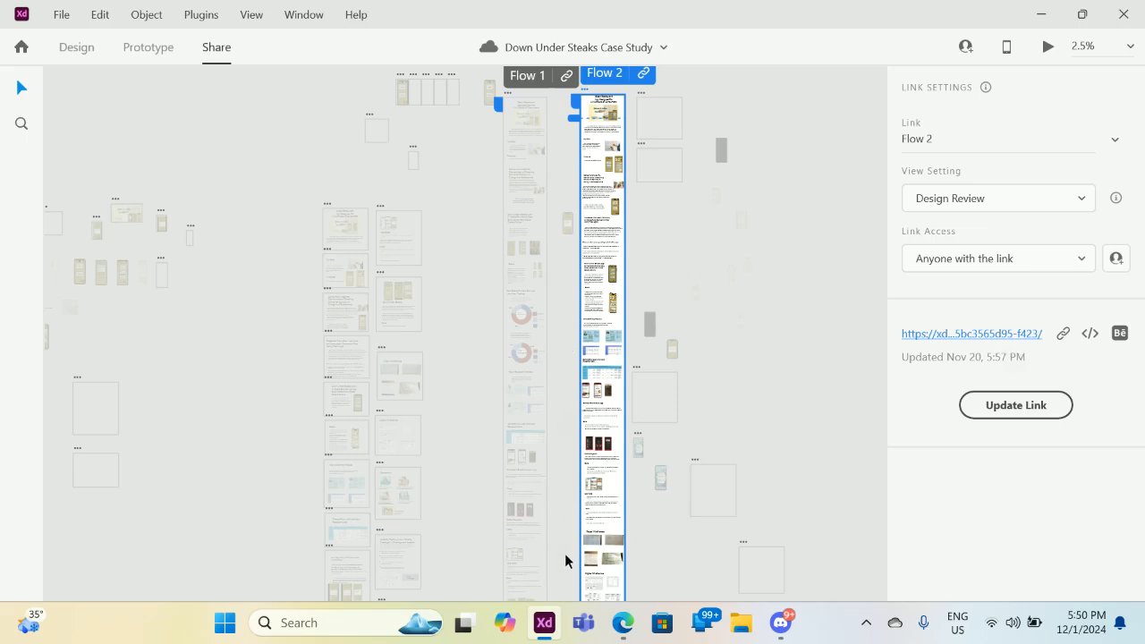
click(76, 46)
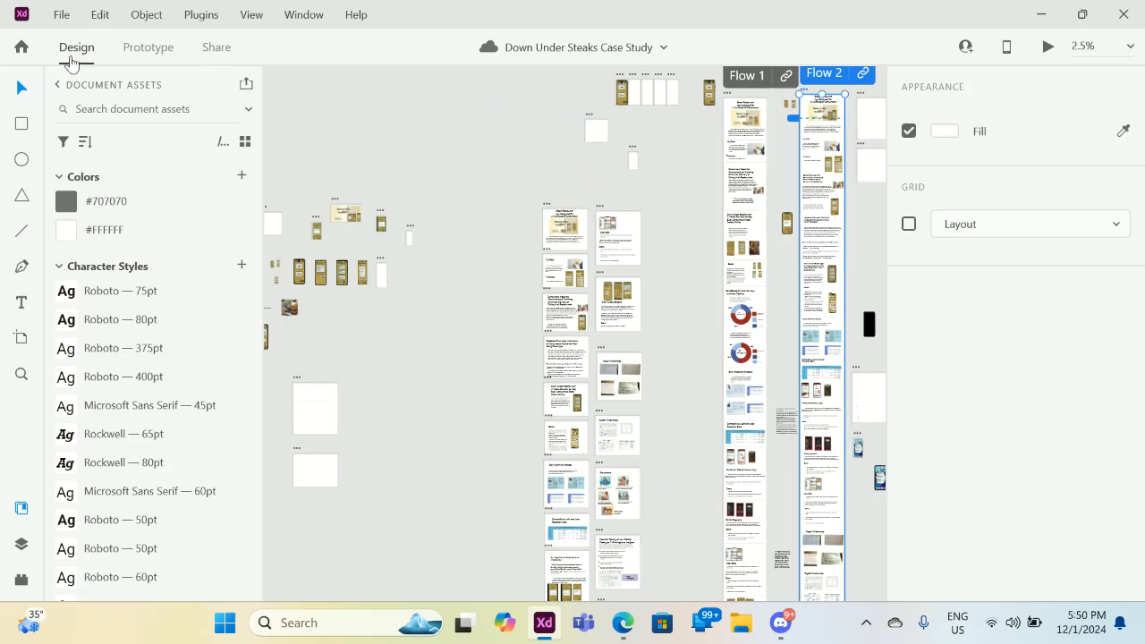
drag(786, 290, 721, 503)
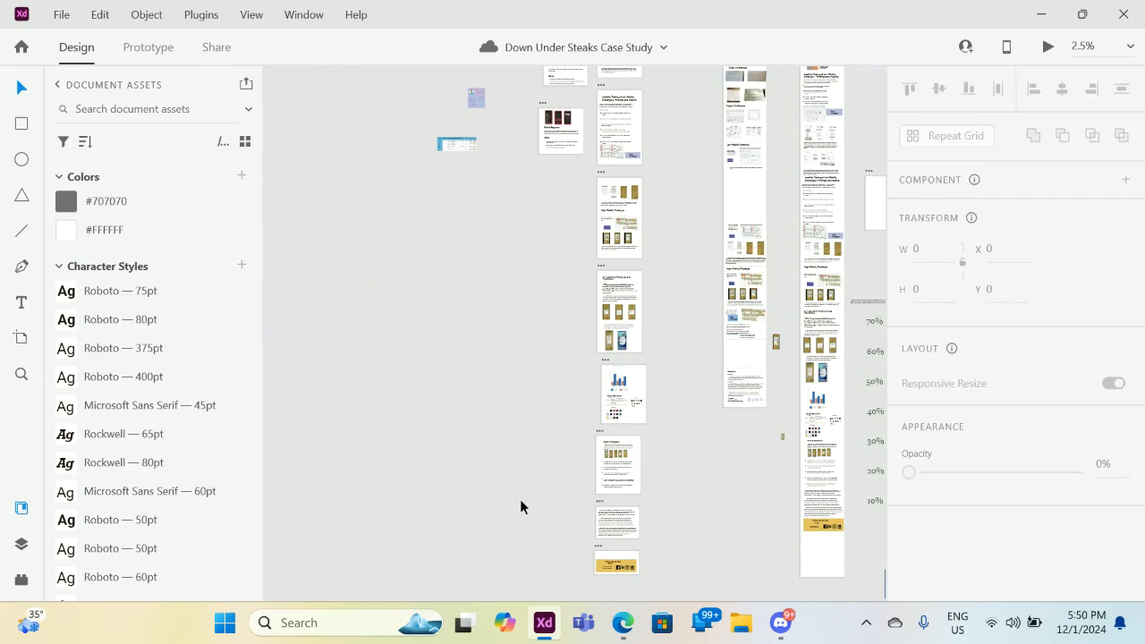
In the Behance editor, select the whole 'Click Here to View Interactive Case Study' line.
click(630, 621)
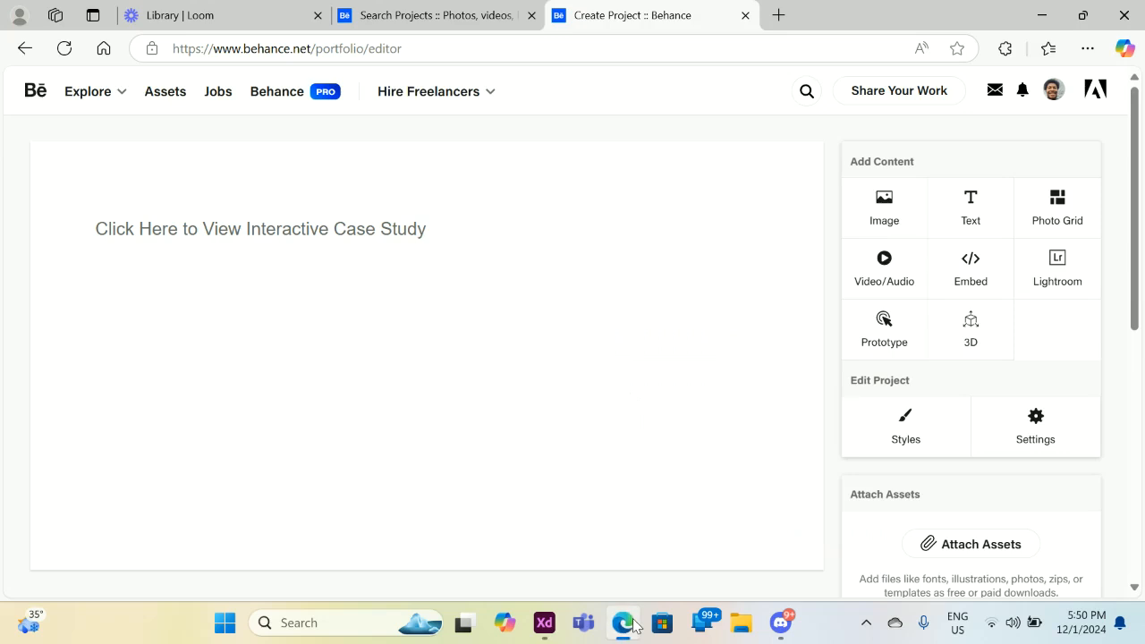
click(88, 223)
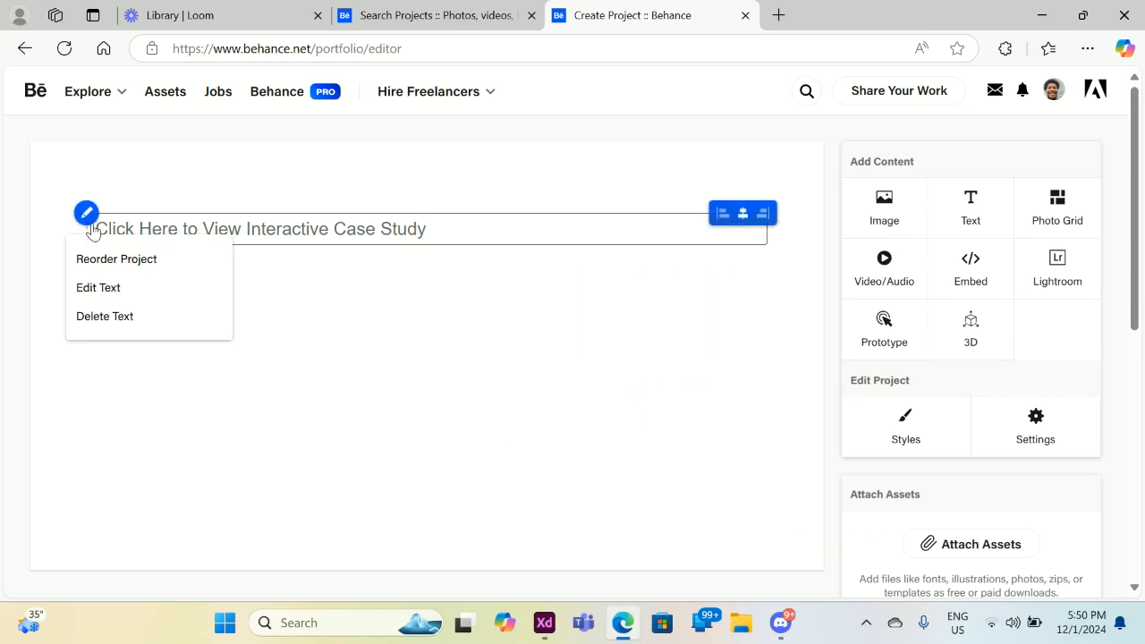
click(431, 236)
drag(427, 234, 74, 228)
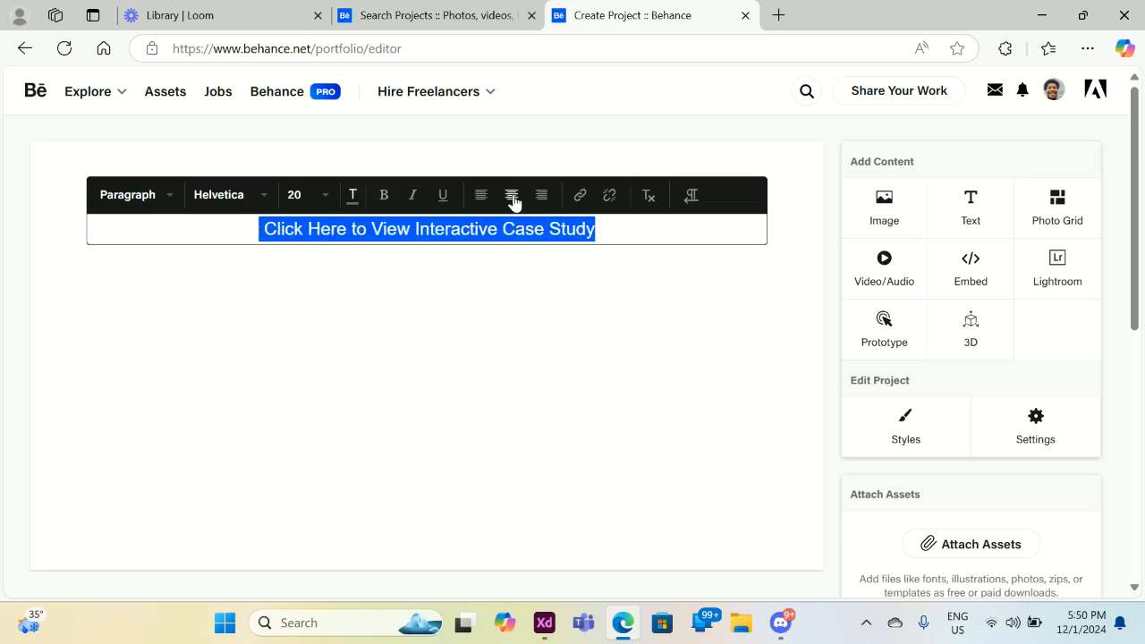
Paste the copied Flow 2 prototype link onto the line and confirm the link.
click(578, 195)
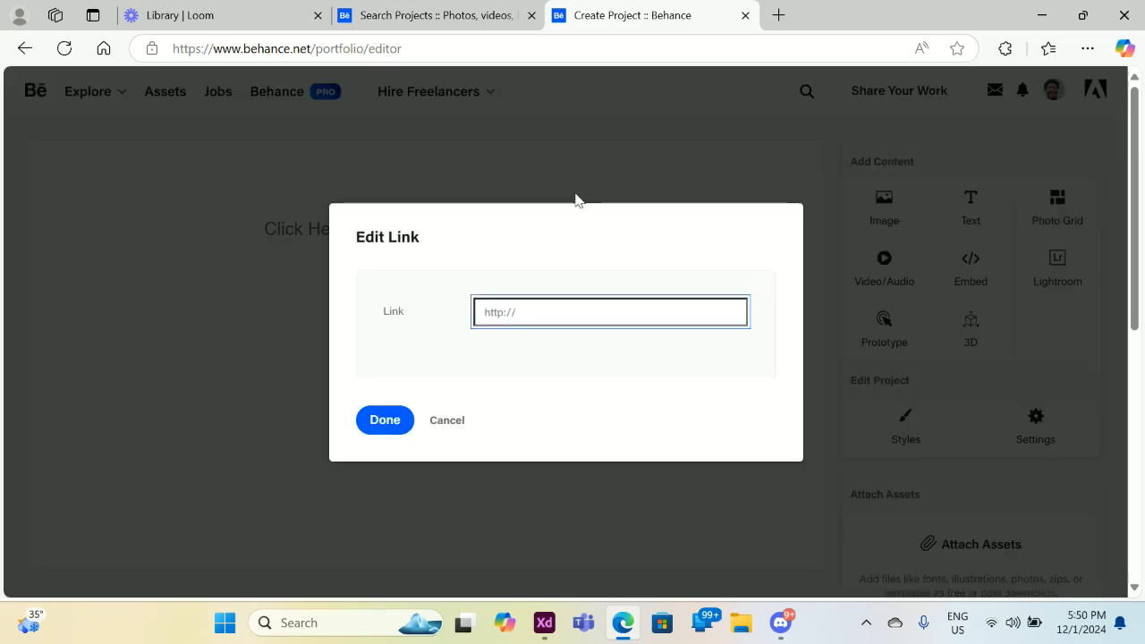
click(533, 312)
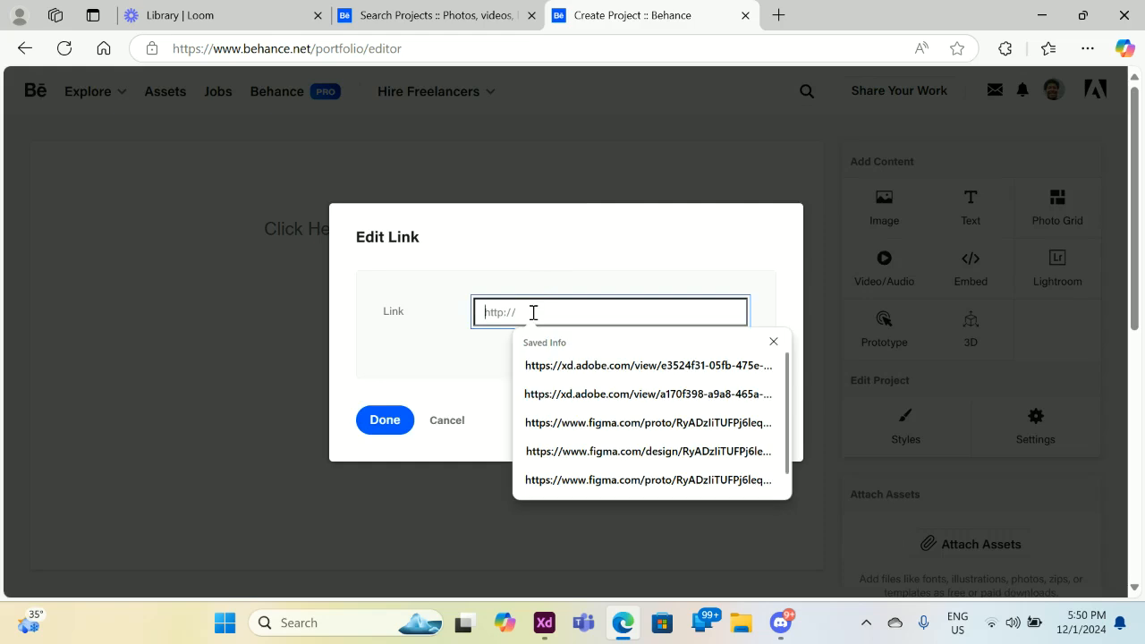
right_click(533, 313)
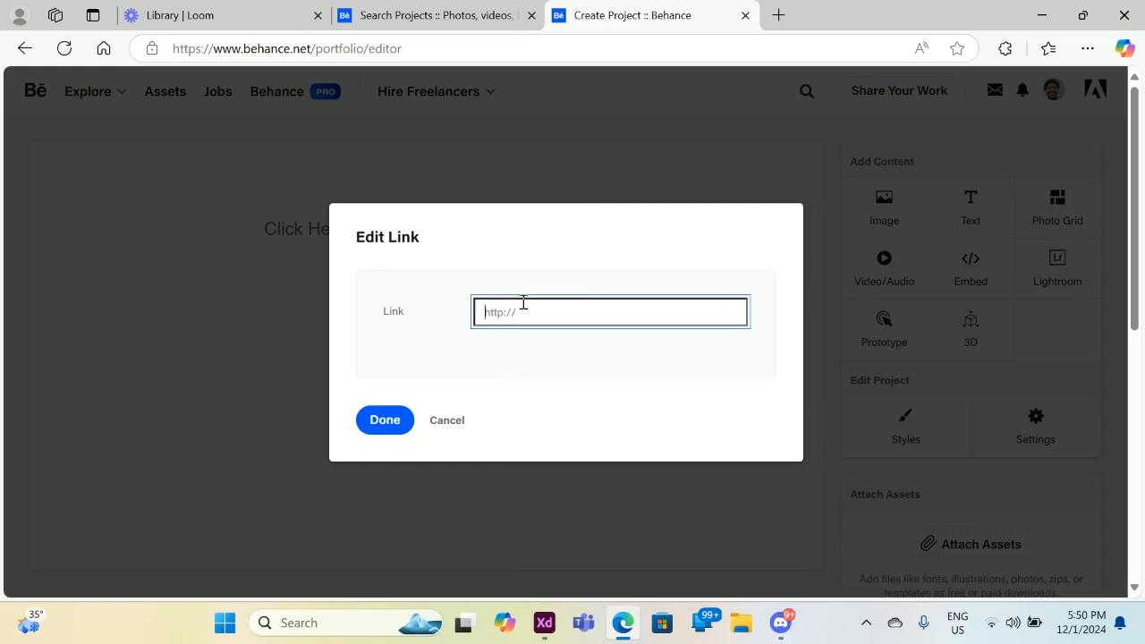
right_click(524, 311)
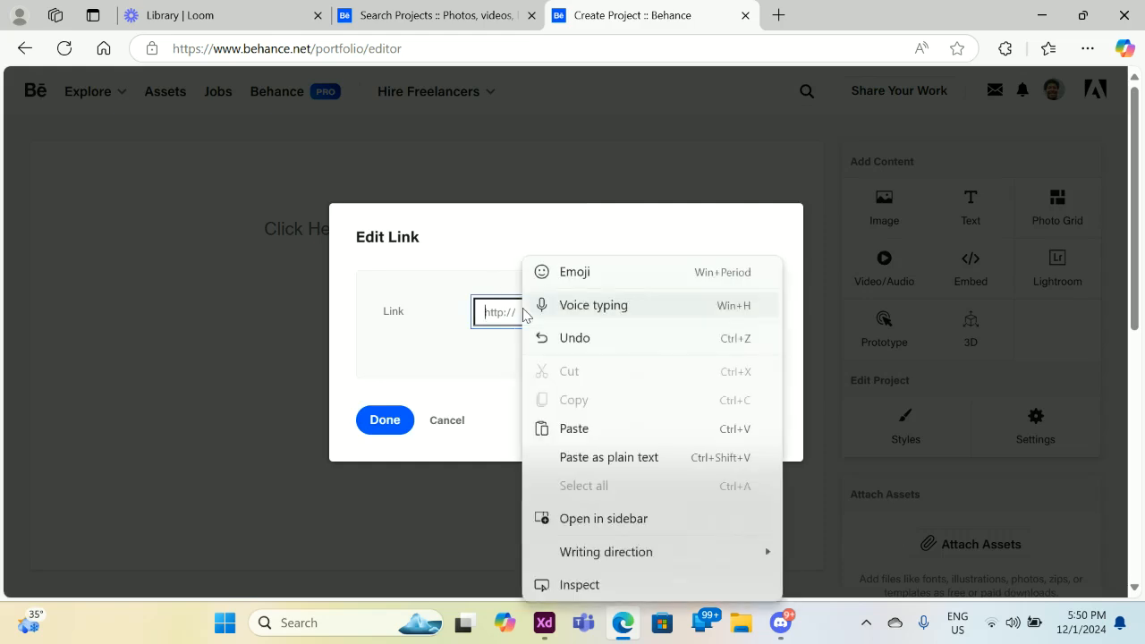
click(594, 427)
click(384, 425)
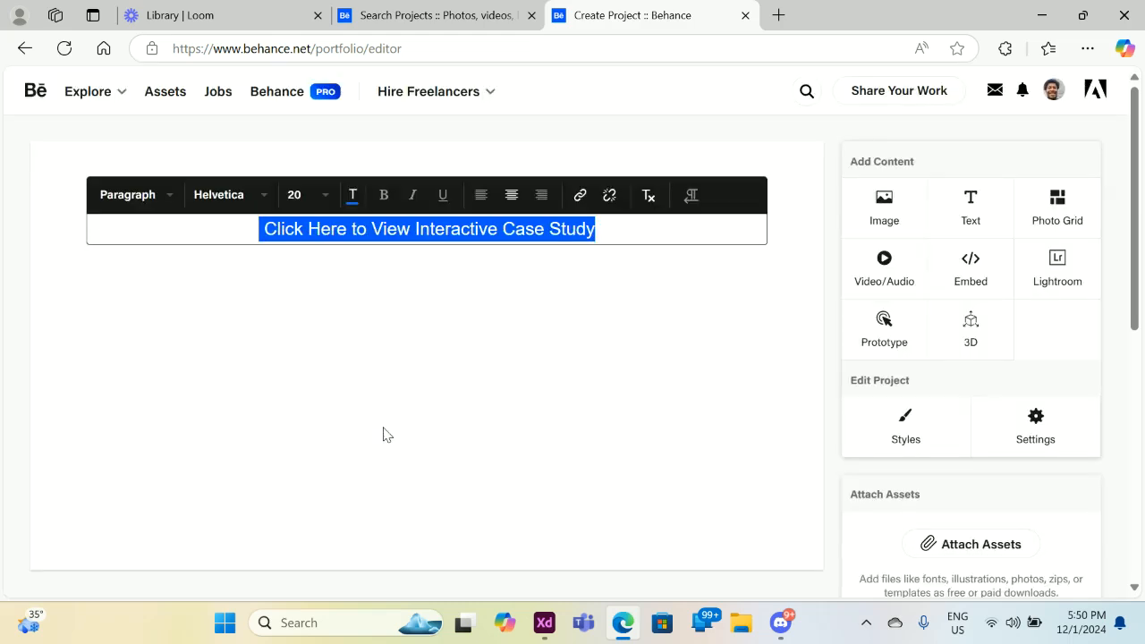
click(808, 187)
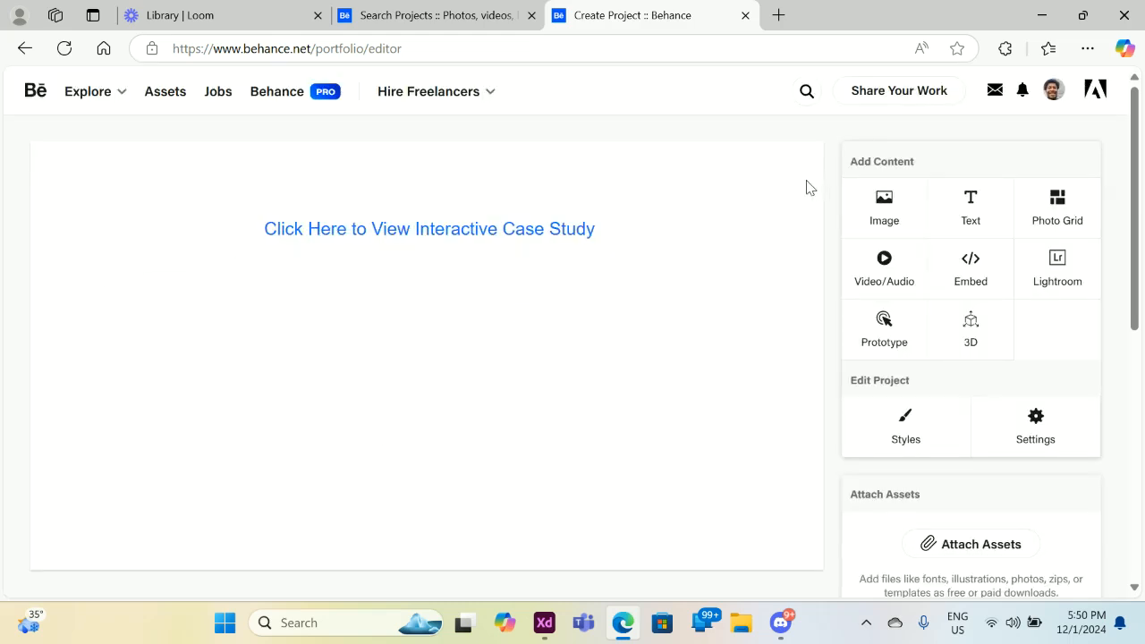
click(558, 237)
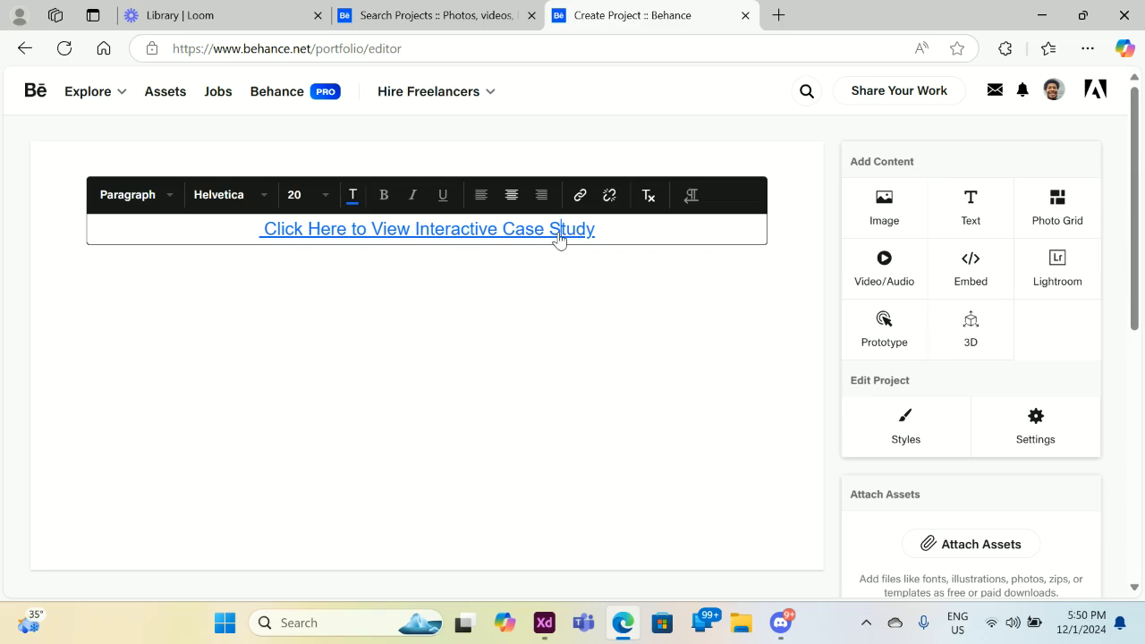
click(789, 257)
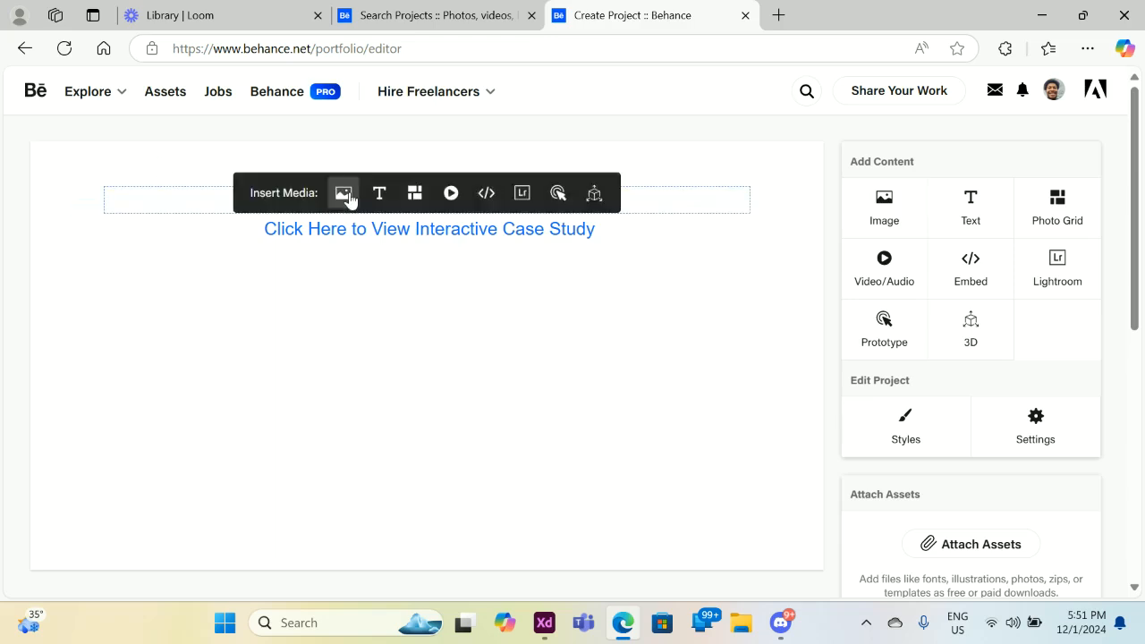
mouse_move(345, 270)
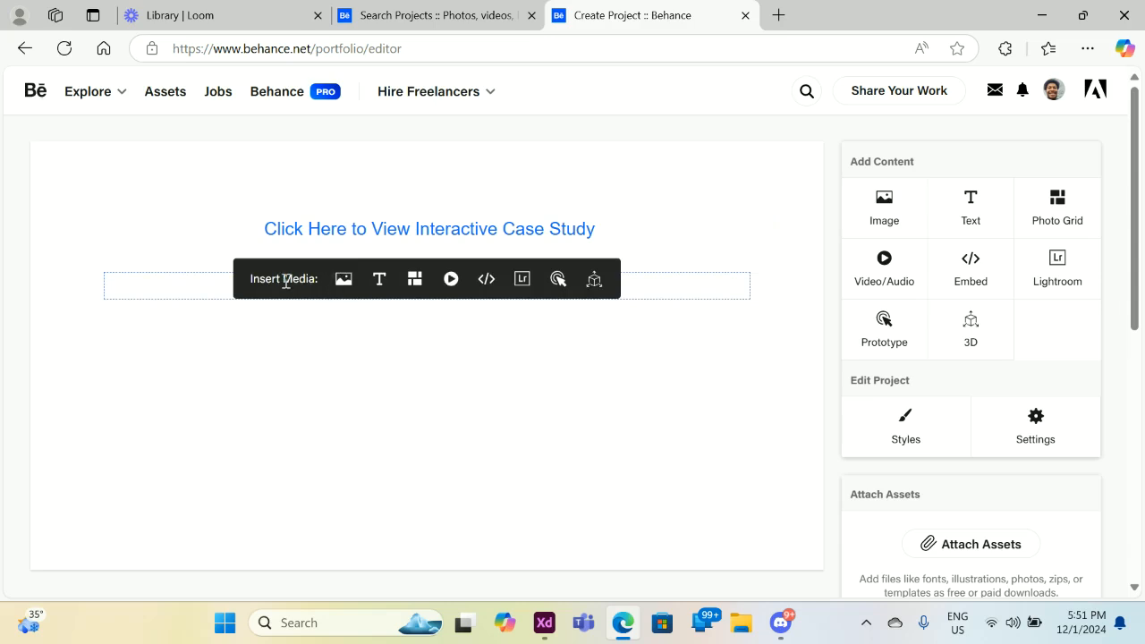
Add an image block and browse to the Creative Cloud Files folder.
click(346, 282)
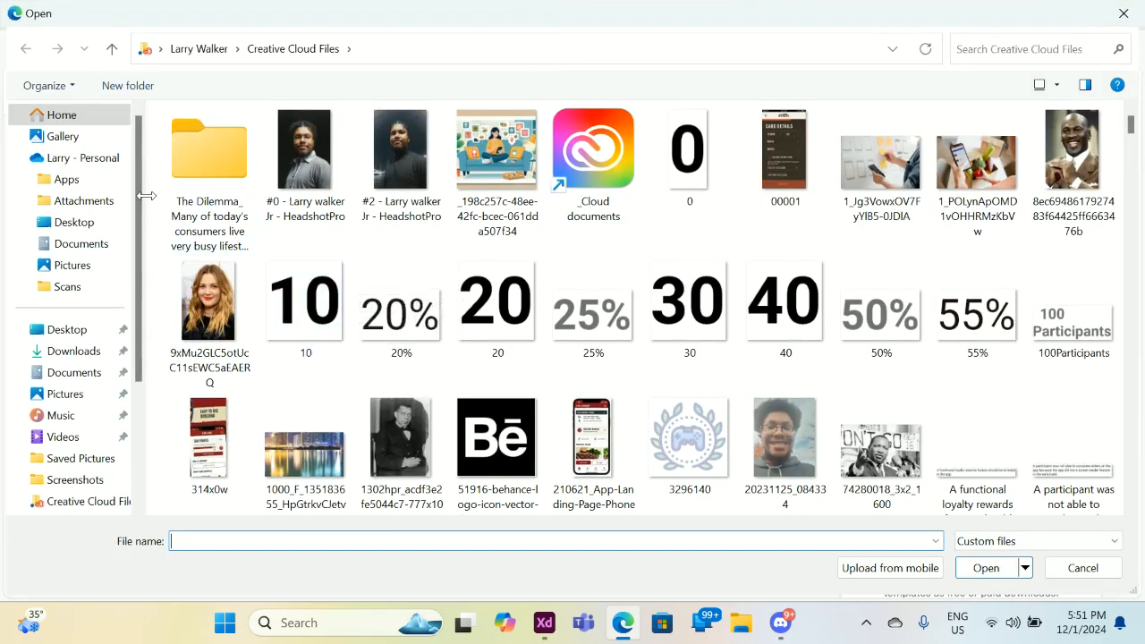
drag(140, 195, 132, 271)
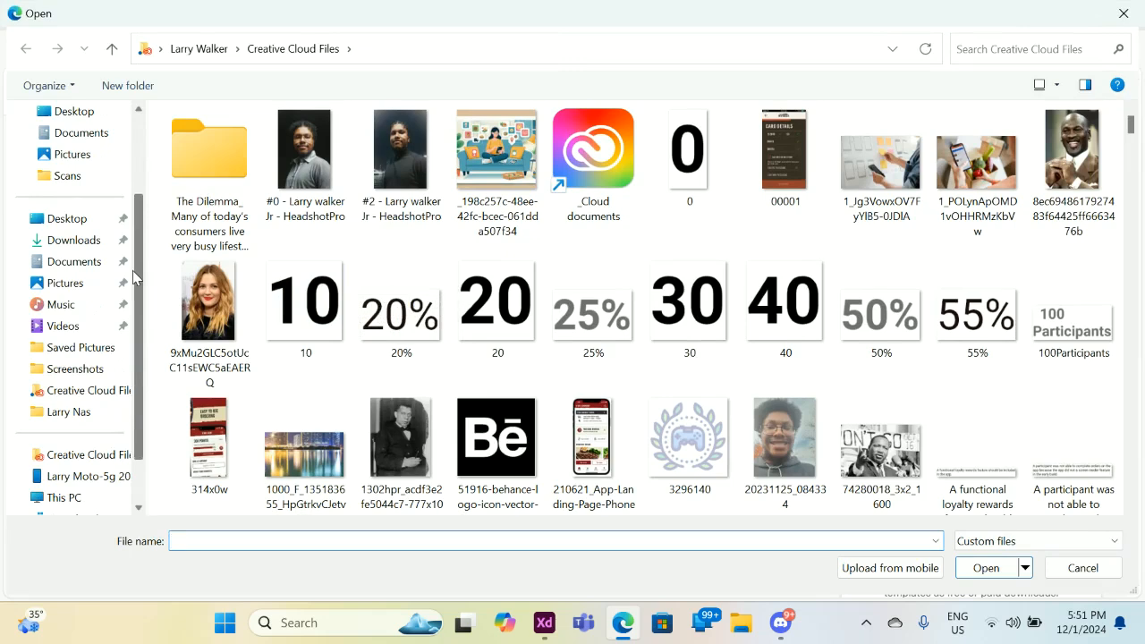
click(107, 390)
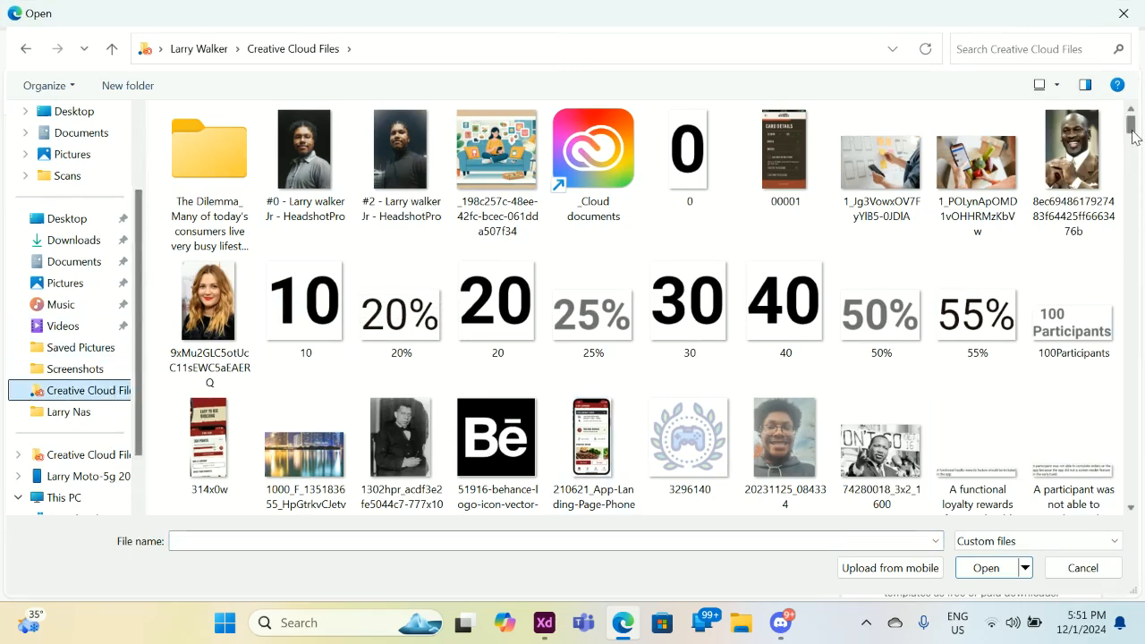
drag(1132, 133, 1133, 157)
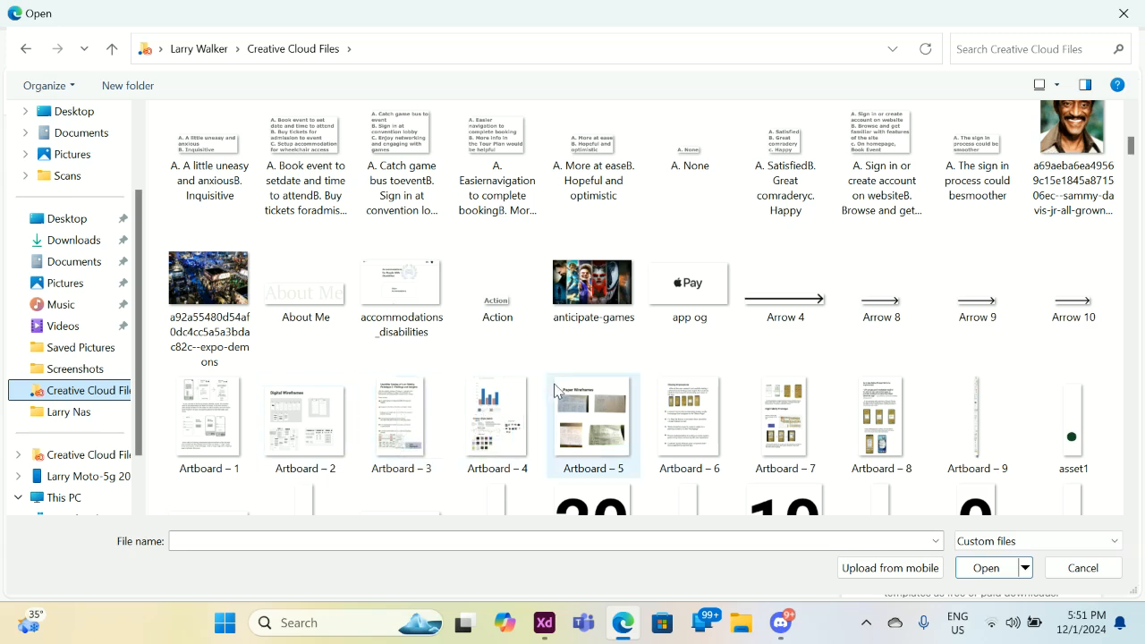
Select Artboard – 3 through Artboard – 7 for upload.
click(685, 414)
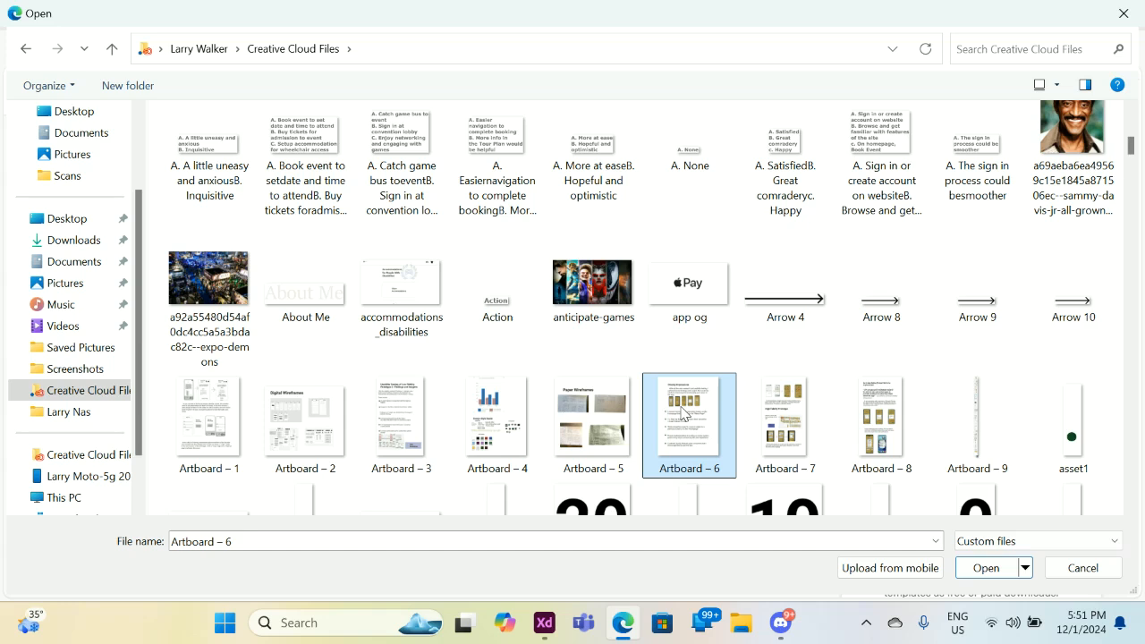
click(786, 401)
click(877, 419)
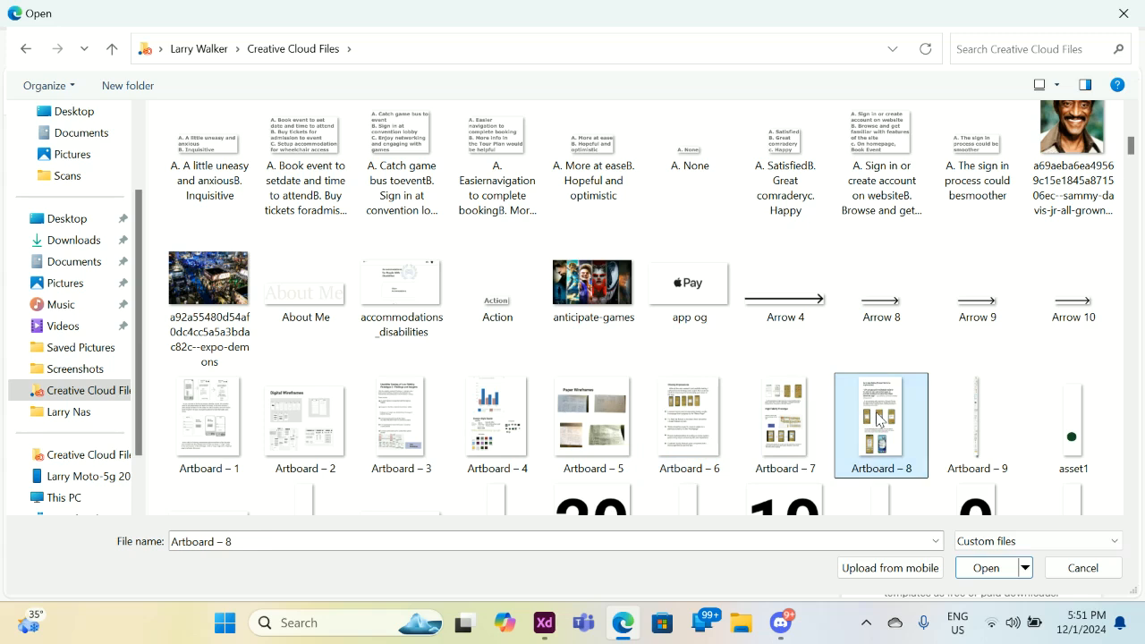
click(801, 419)
ctrl+click(711, 423)
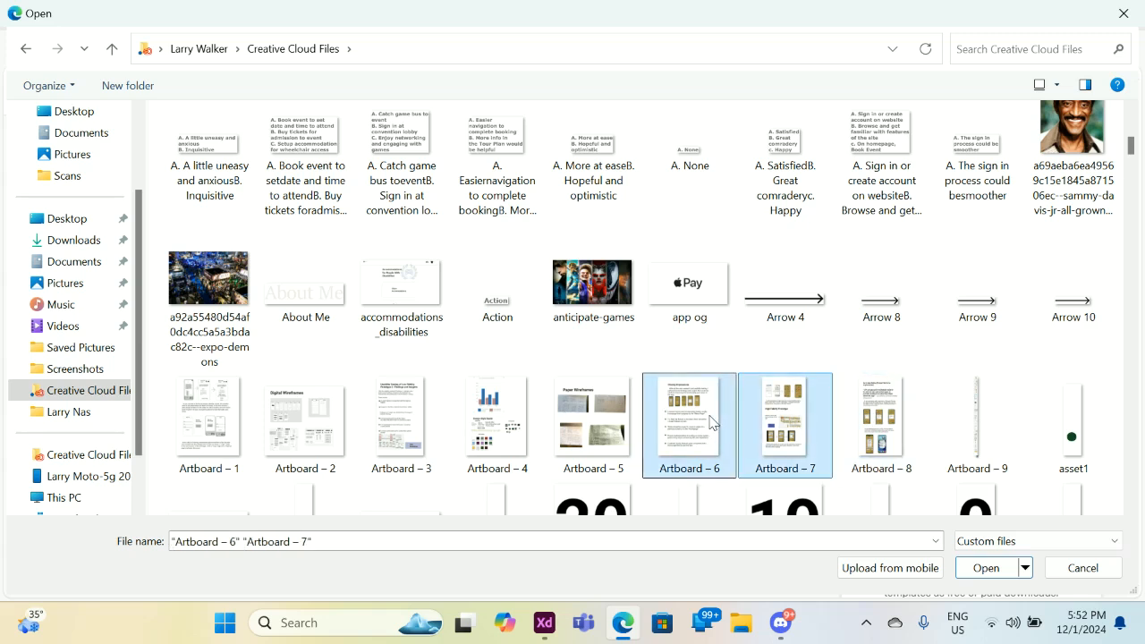
ctrl+click(586, 425)
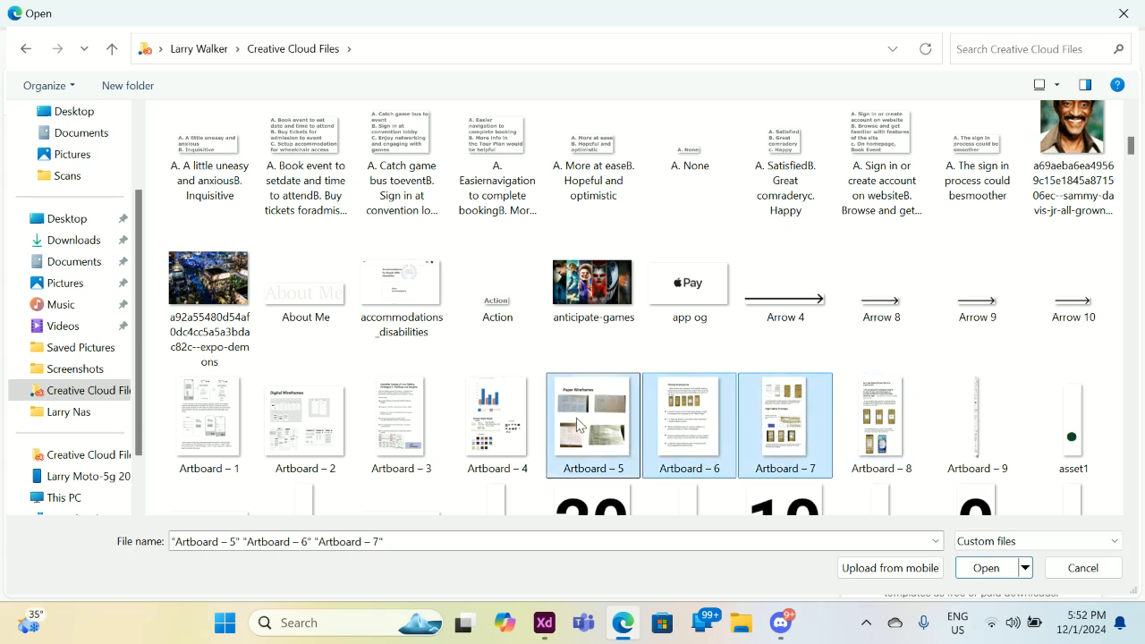
ctrl+click(497, 419)
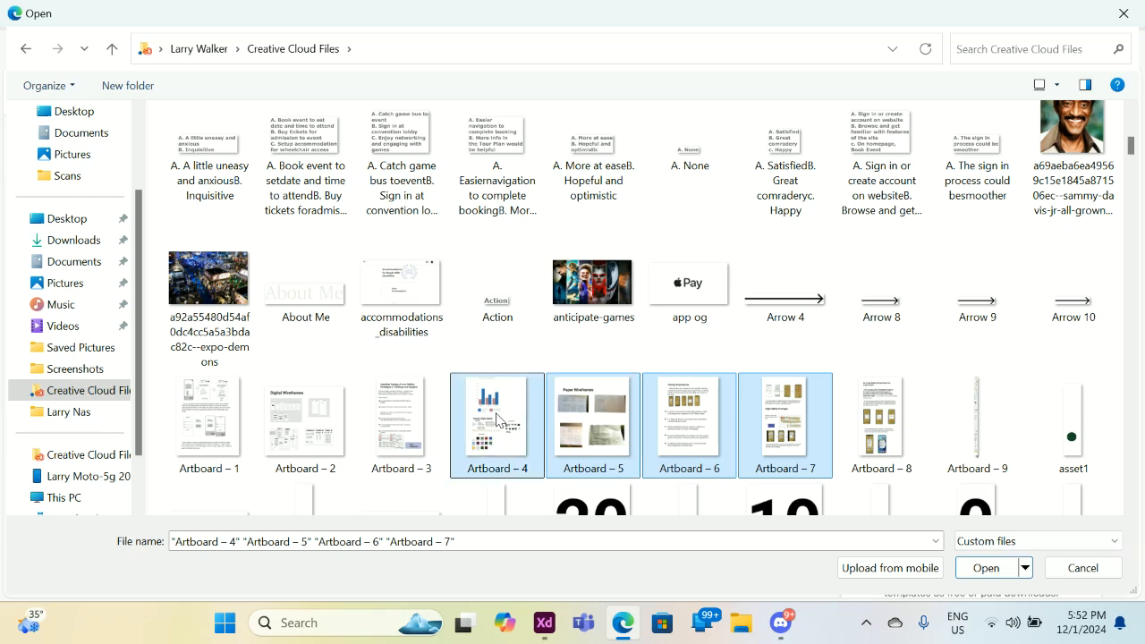
ctrl+click(405, 424)
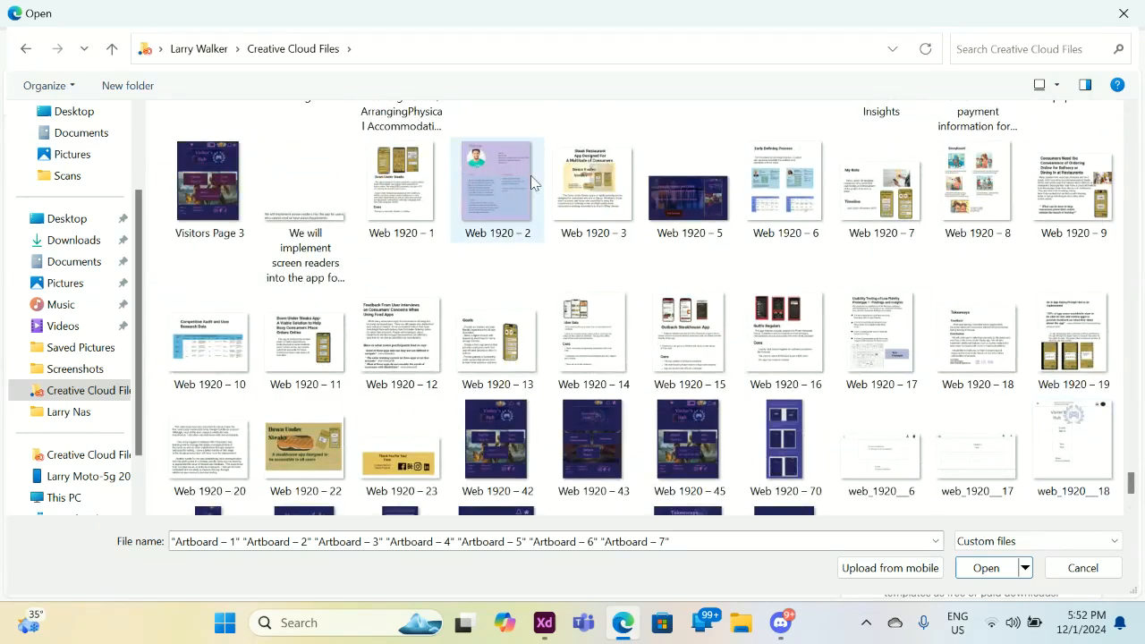
Add Web 1920 – 22, 3, 8, 17, 19, 18 and 23, then upload the selection.
ctrl+click(312, 438)
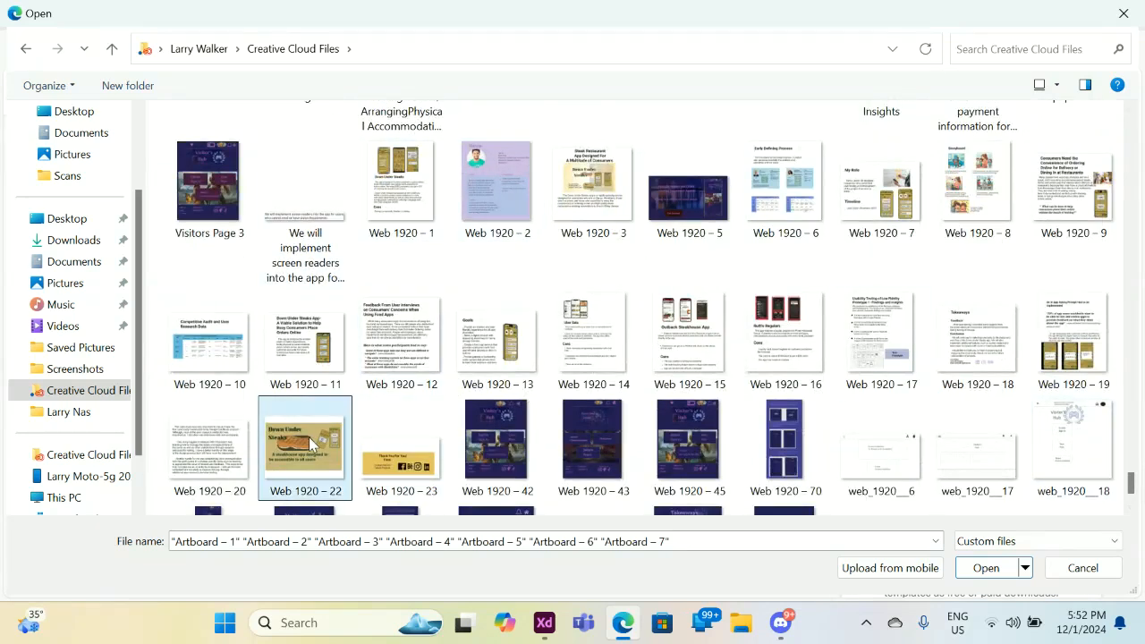
ctrl+click(594, 188)
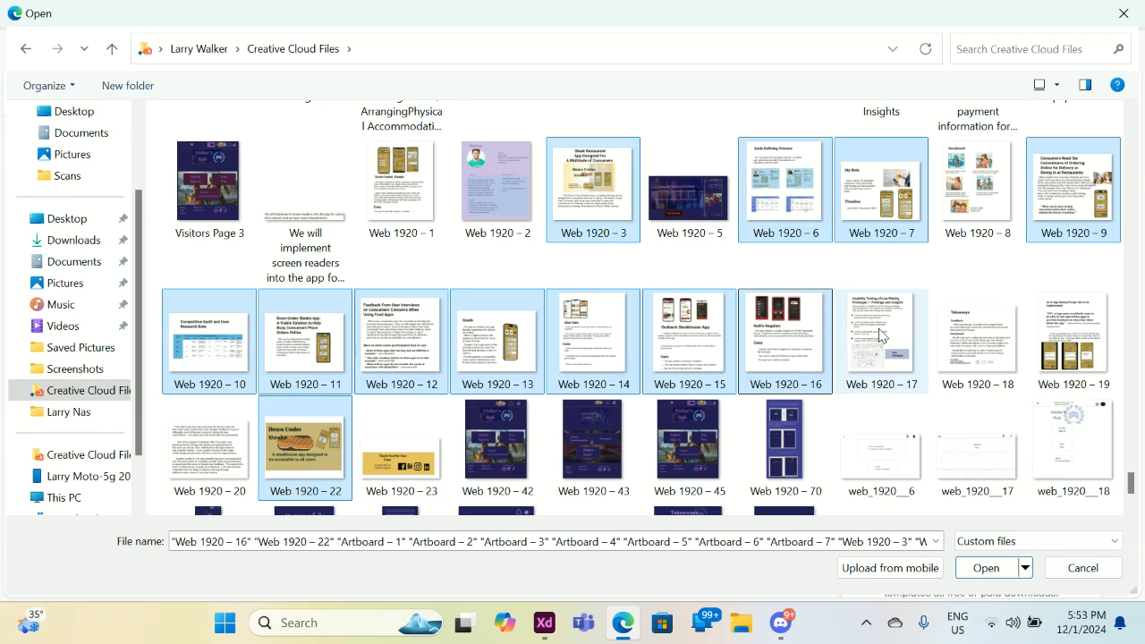
ctrl+click(977, 188)
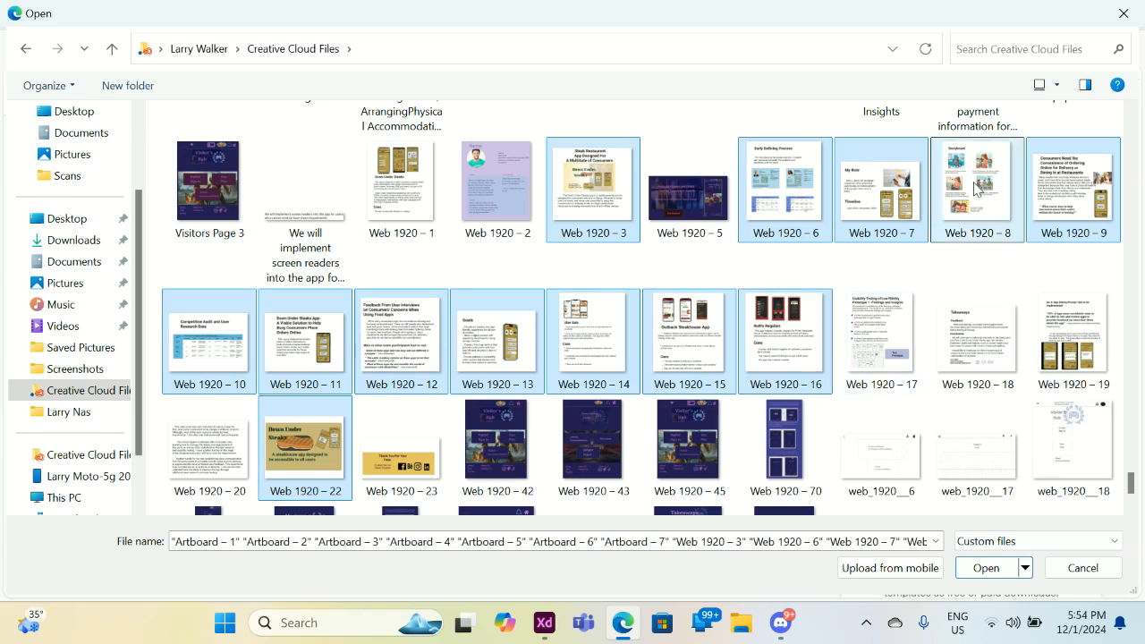
ctrl+click(881, 333)
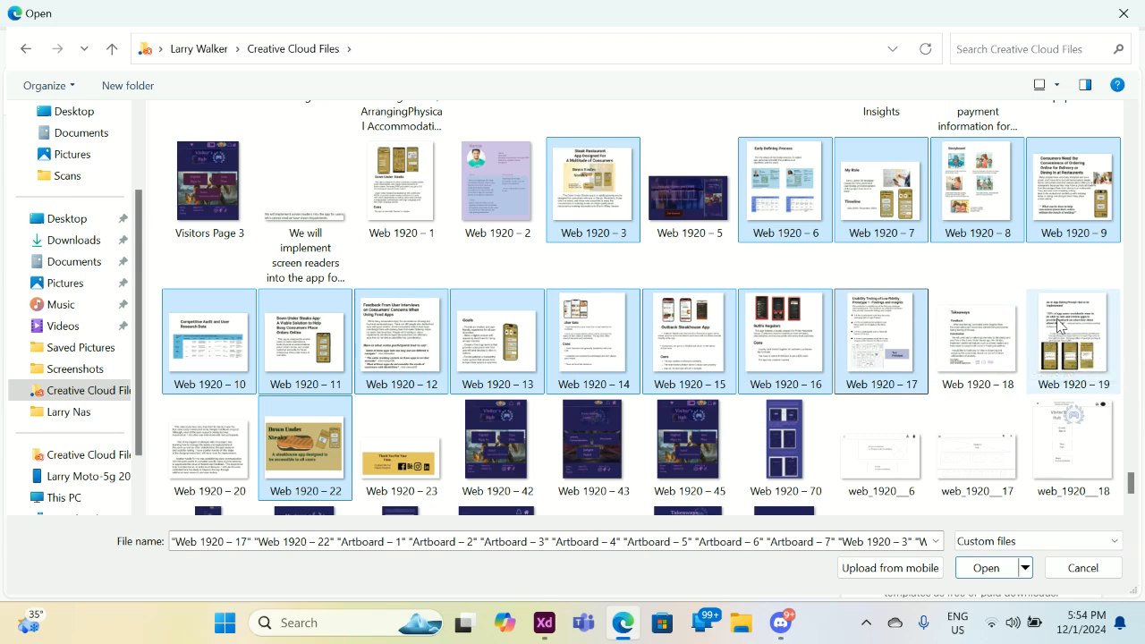
ctrl+click(1056, 325)
ctrl+click(987, 330)
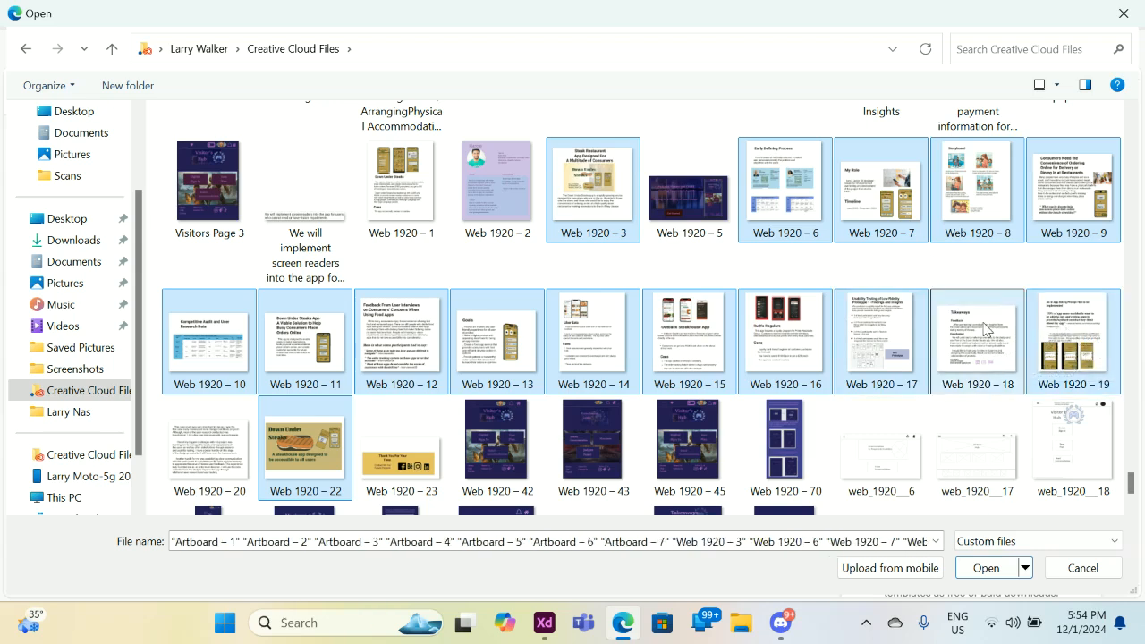
ctrl+click(410, 455)
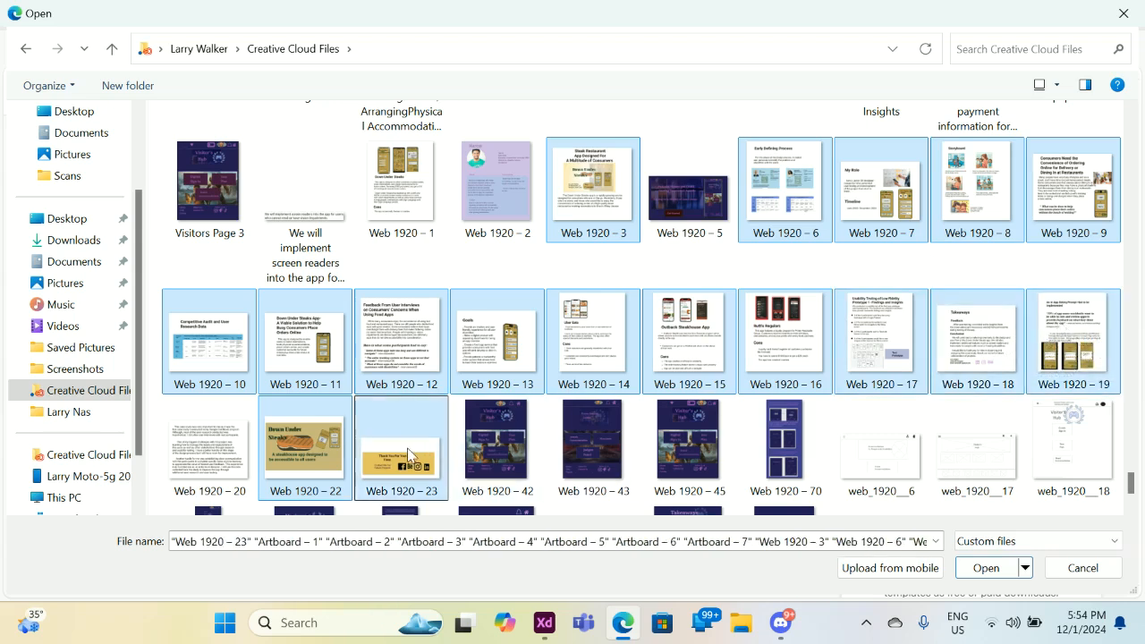
click(987, 568)
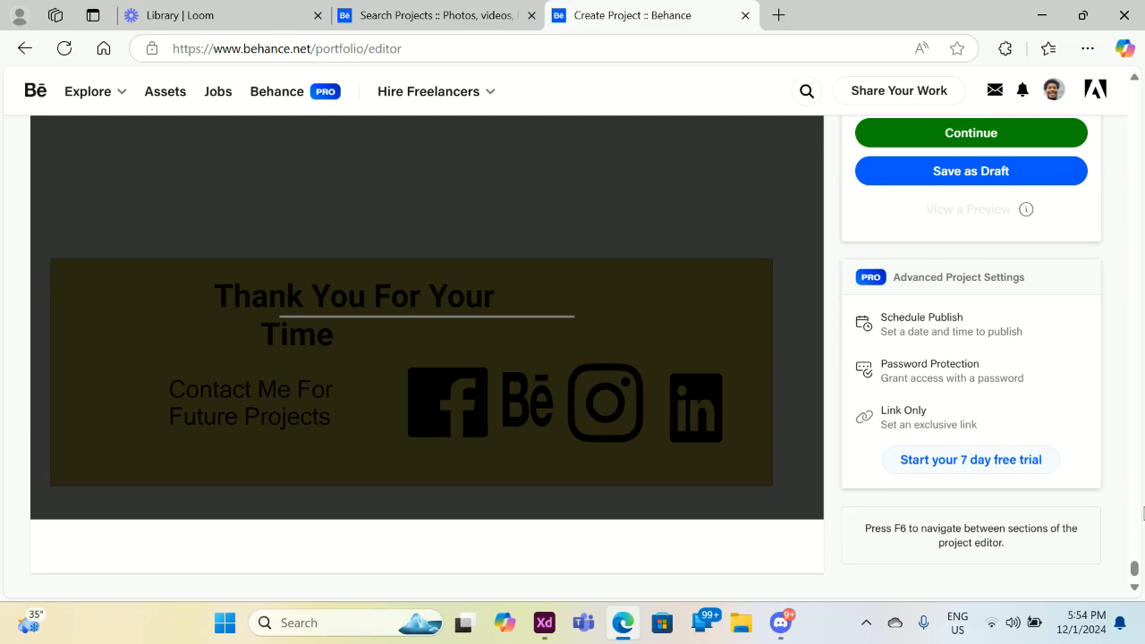
mouse_move(1133, 563)
mouse_down()
mouse_move(1084, 215)
mouse_move(1053, 89)
mouse_move(1051, 222)
mouse_move(1020, 422)
mouse_move(1022, 280)
mouse_move(1023, 239)
mouse_move(1115, 168)
mouse_move(1138, 103)
mouse_up()
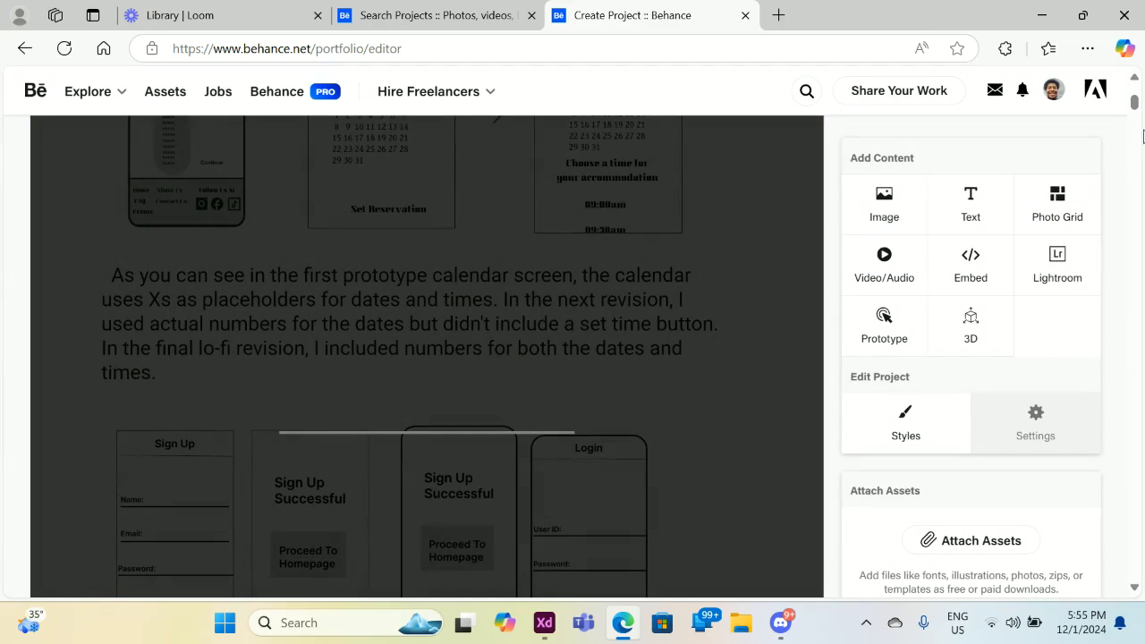
scroll(1133, 98, up, 4)
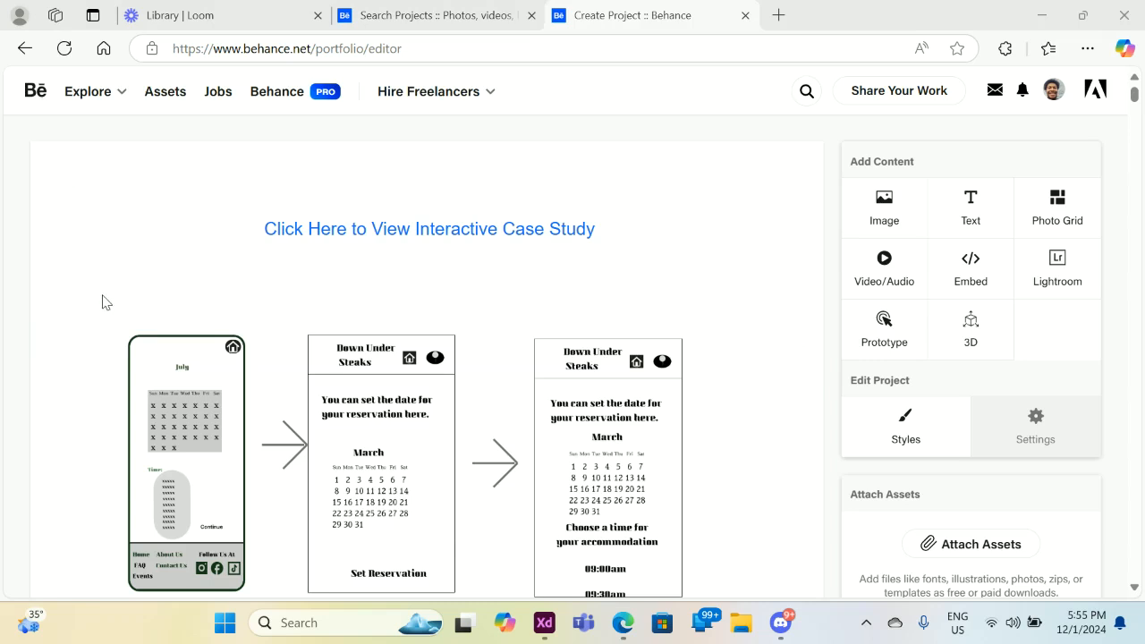
mouse_move(101, 335)
drag(1135, 94, 1129, 122)
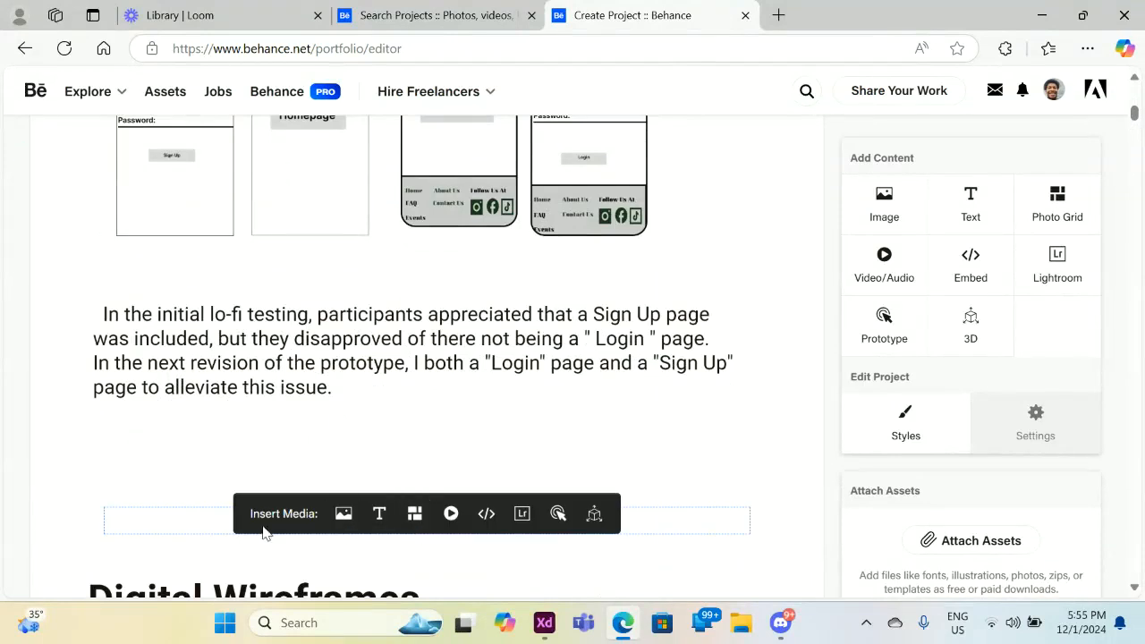
Open Reorder Project and move the second image down and a lower image to the top.
click(26, 537)
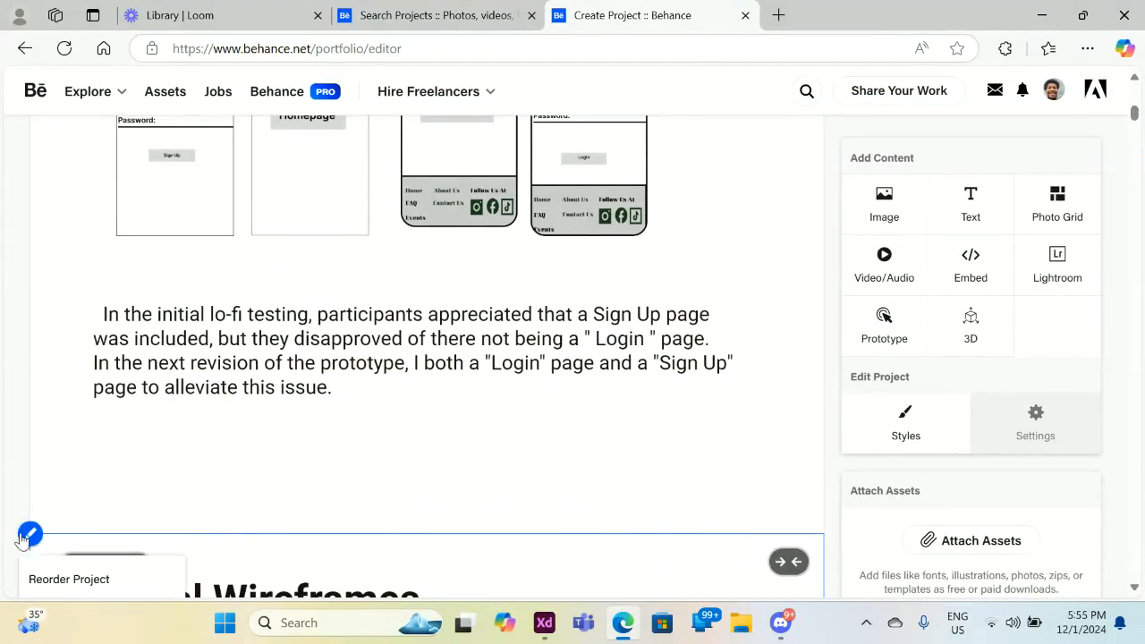
click(38, 578)
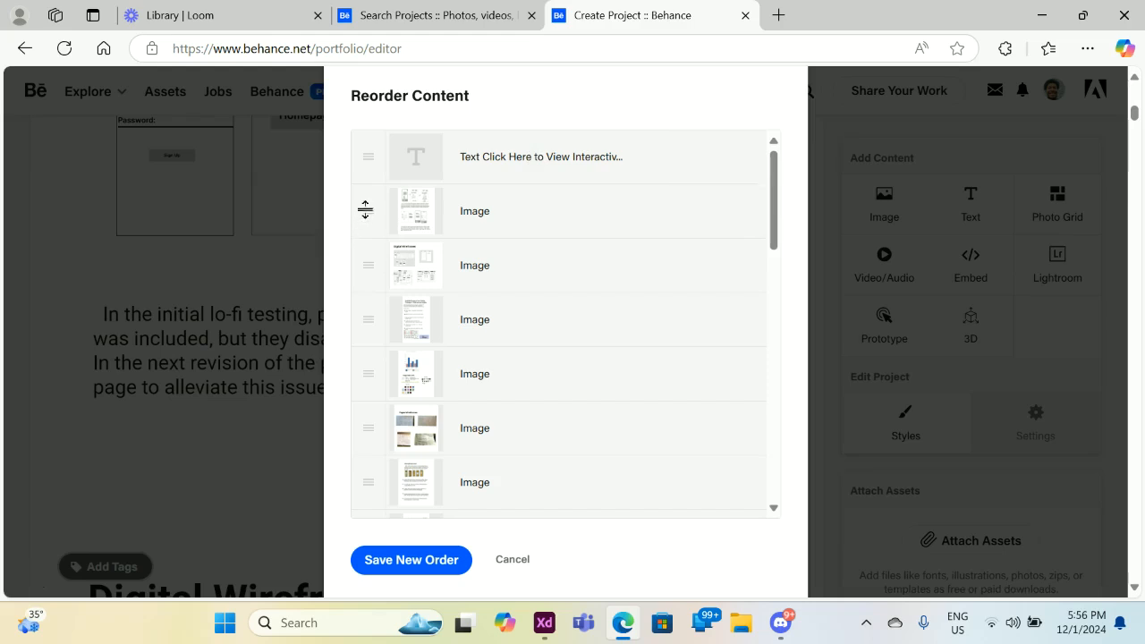
drag(366, 209, 366, 275)
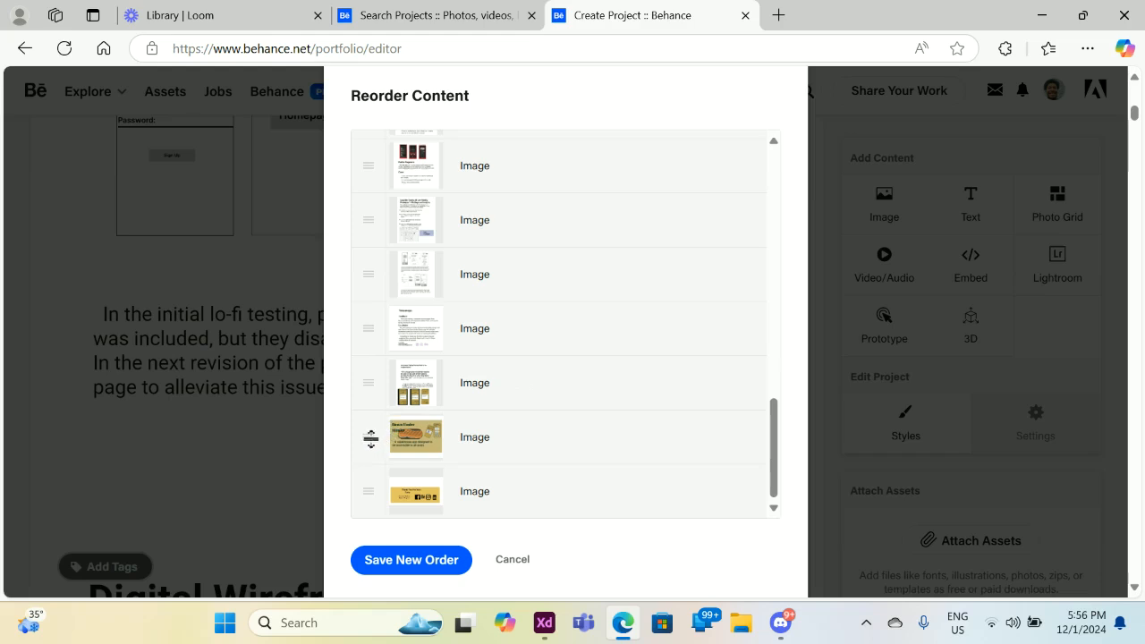
drag(371, 437, 368, 209)
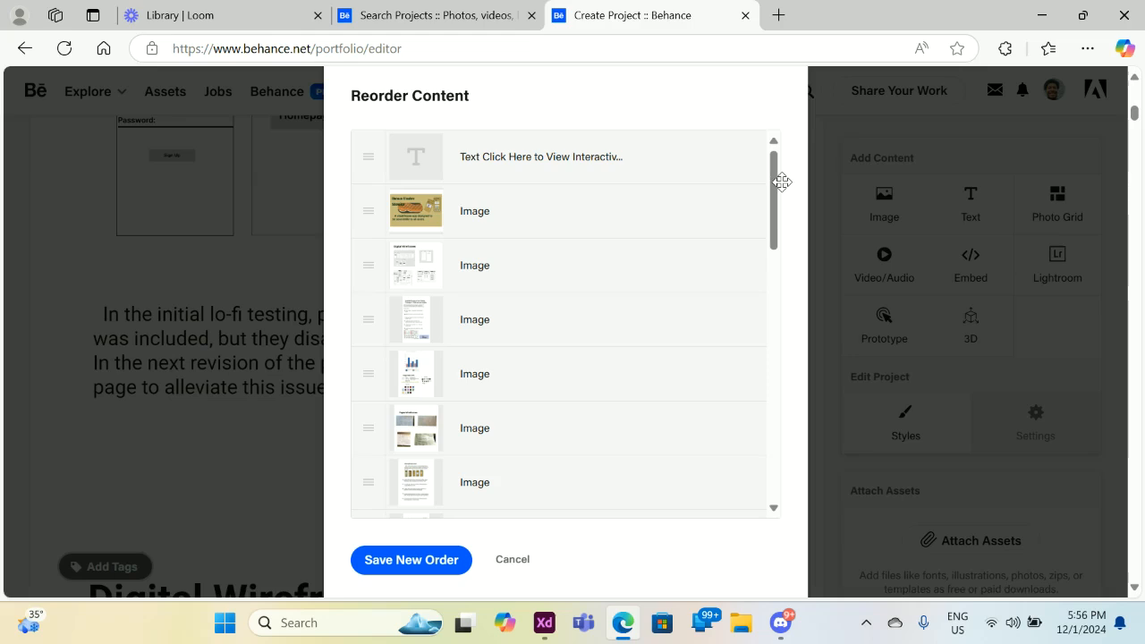
scroll(370, 291, down, 6)
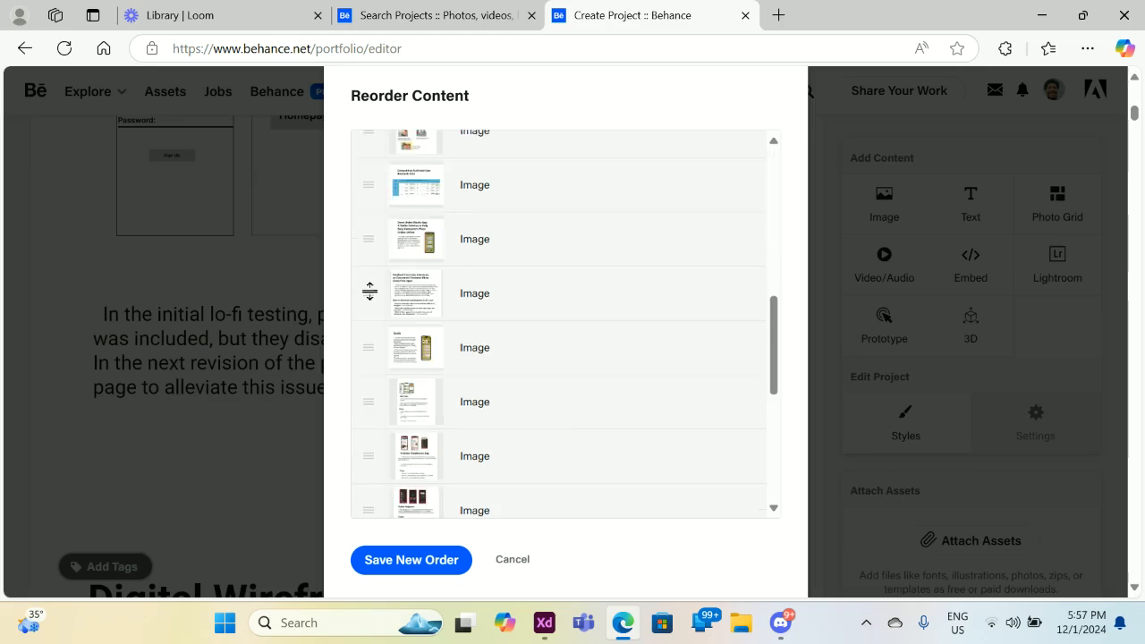
drag(369, 291, 362, 376)
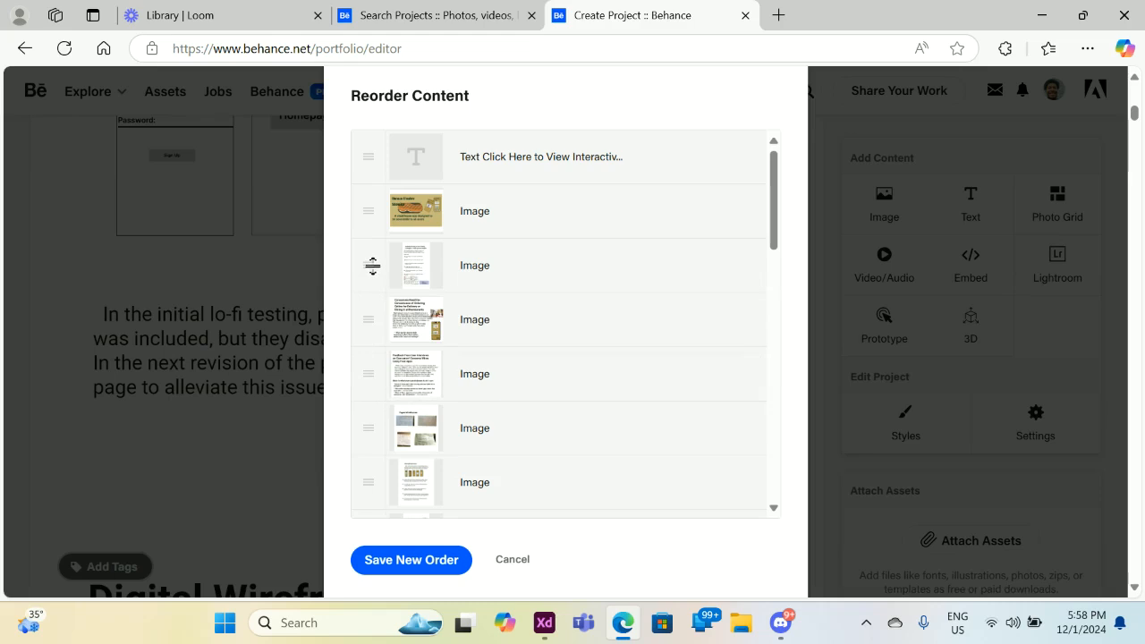
Shift the third, fourth, seventh and second images into place and save the new order.
drag(371, 263, 372, 369)
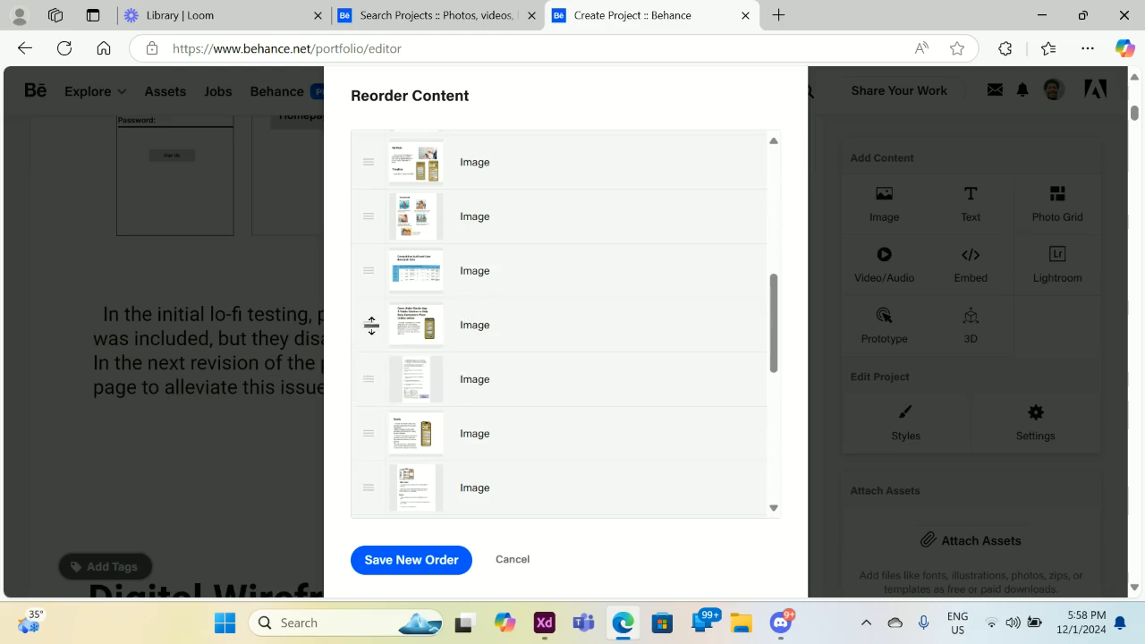
drag(371, 325, 370, 245)
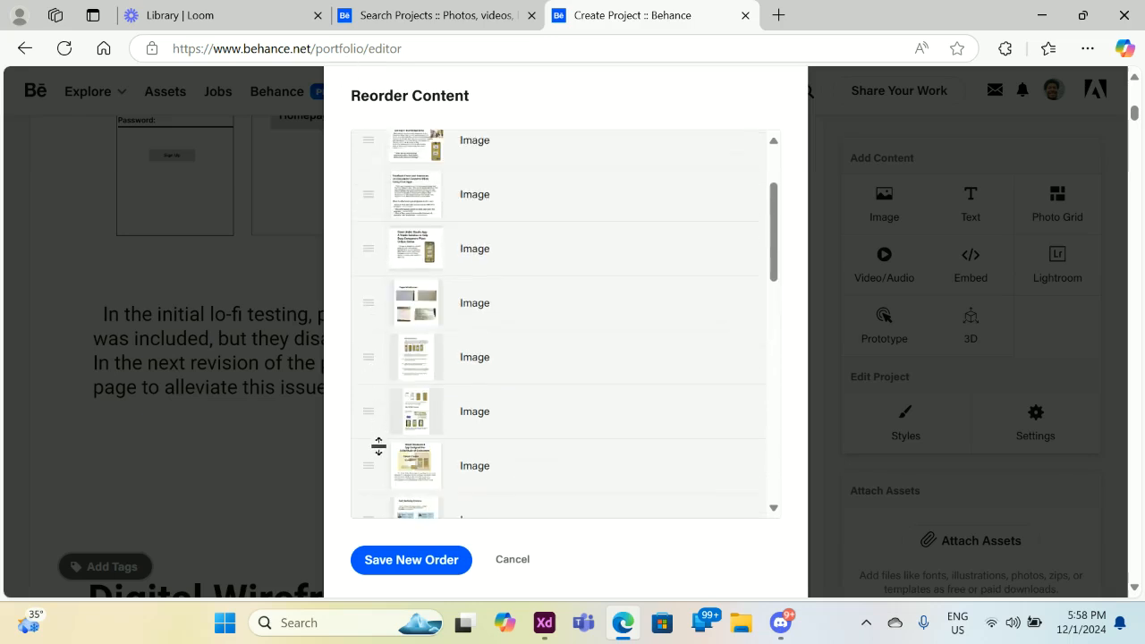
drag(374, 465, 373, 263)
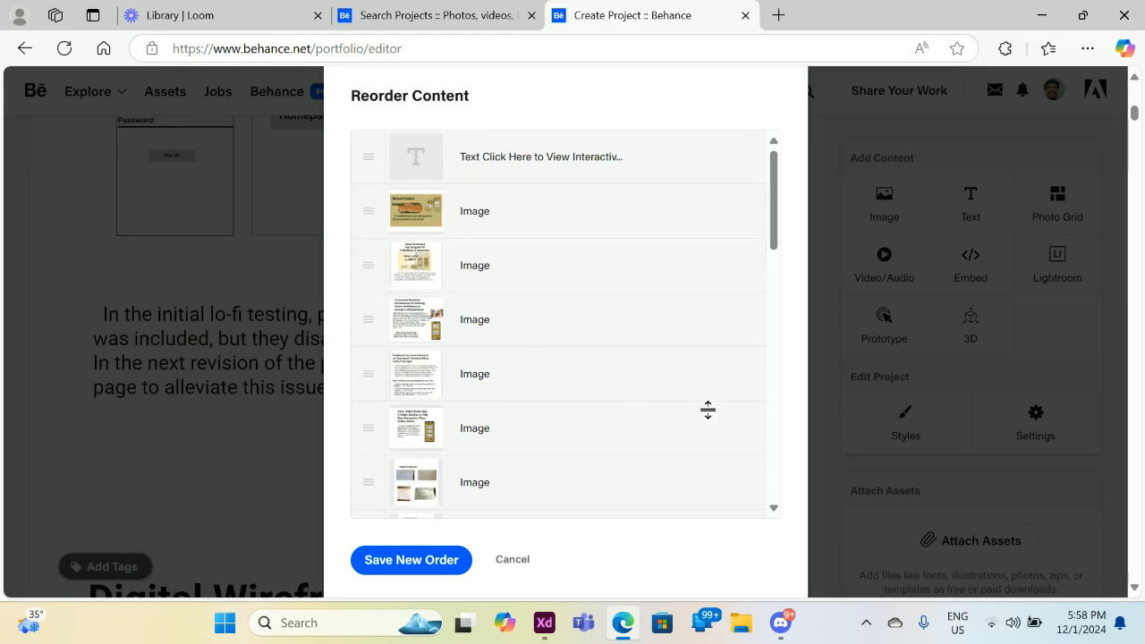
drag(776, 245, 775, 314)
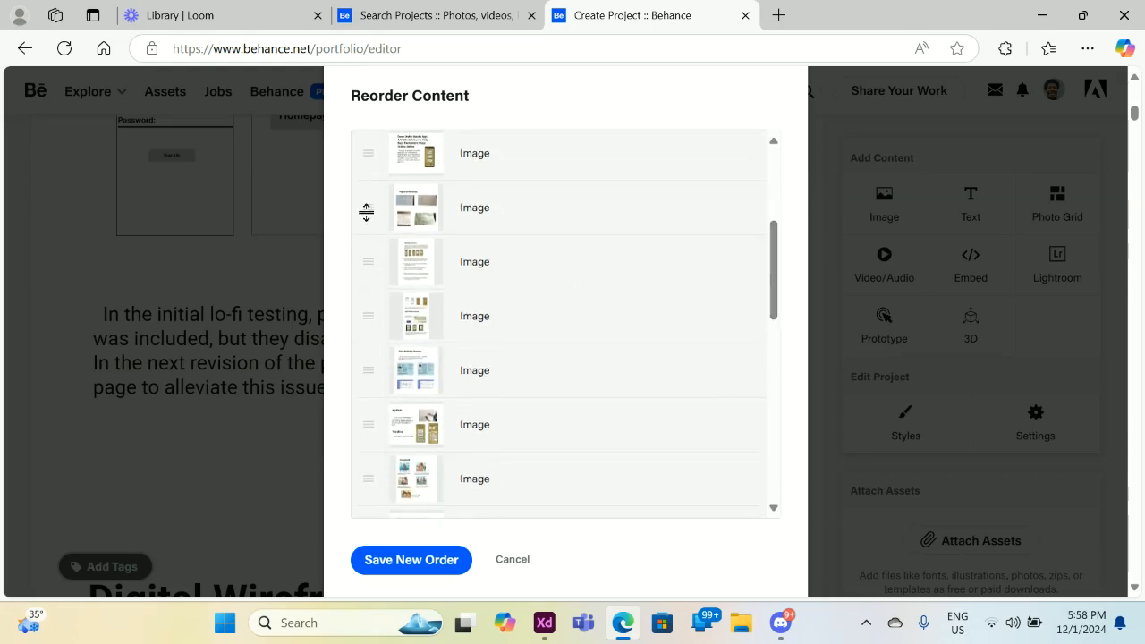
drag(366, 211, 363, 319)
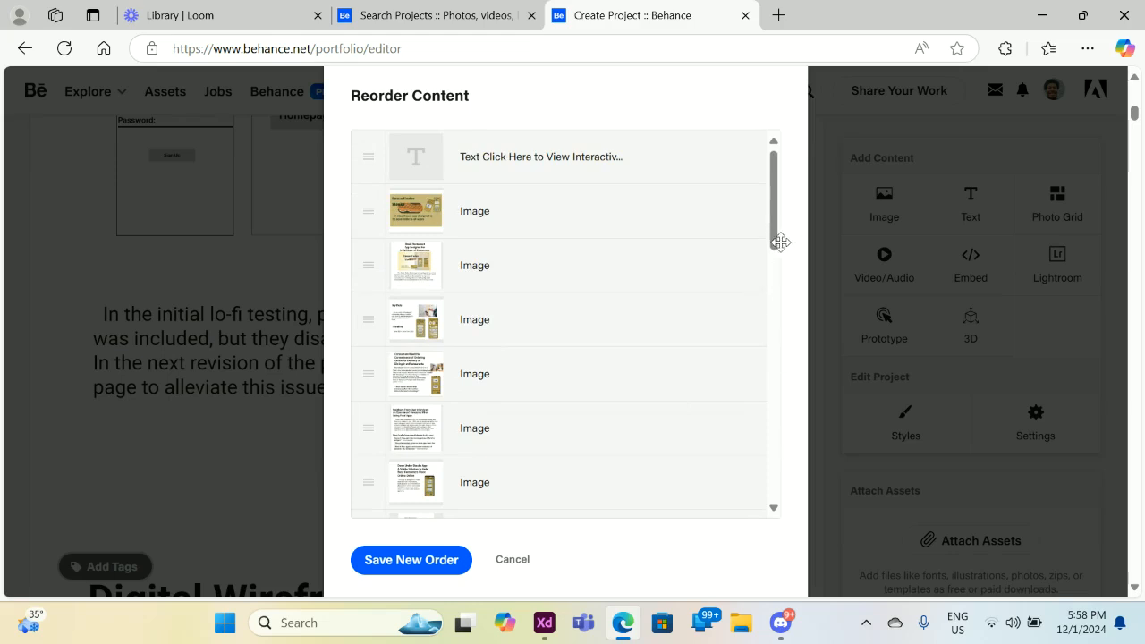
click(444, 560)
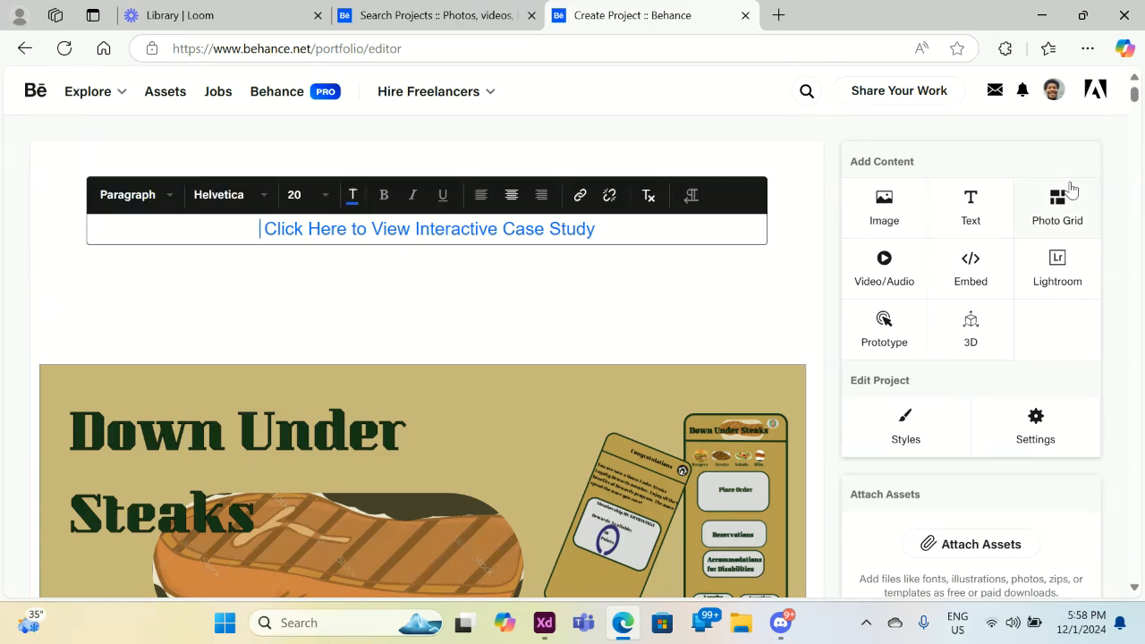
Scroll down the editor and open Reorder Project from an image's pencil menu.
drag(1137, 93, 1127, 164)
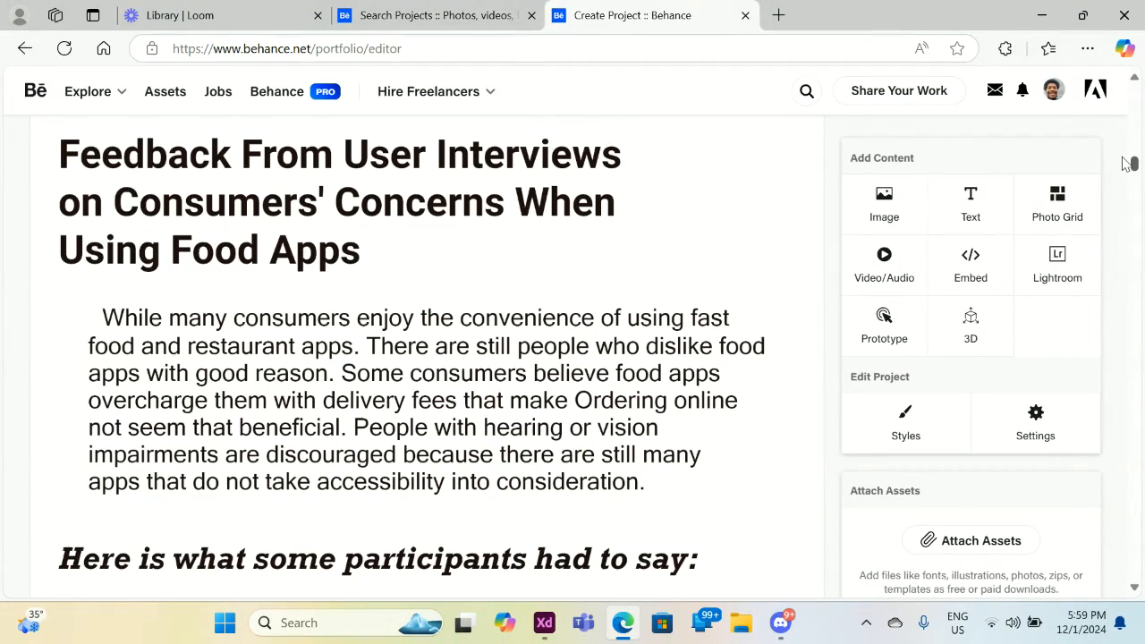
drag(1125, 162, 1059, 338)
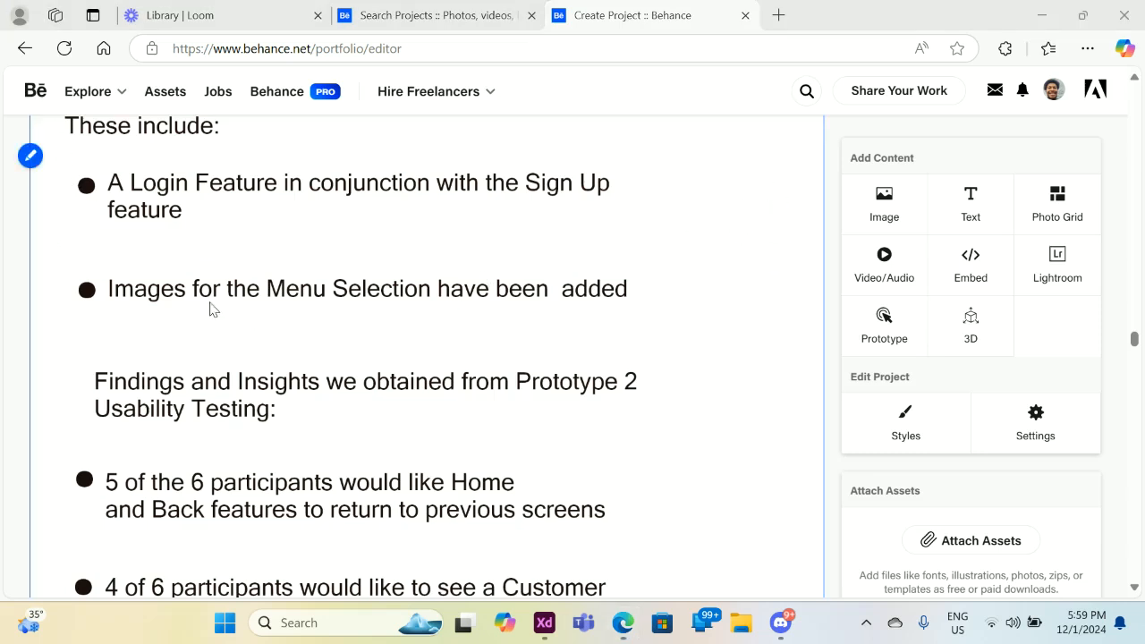
click(31, 159)
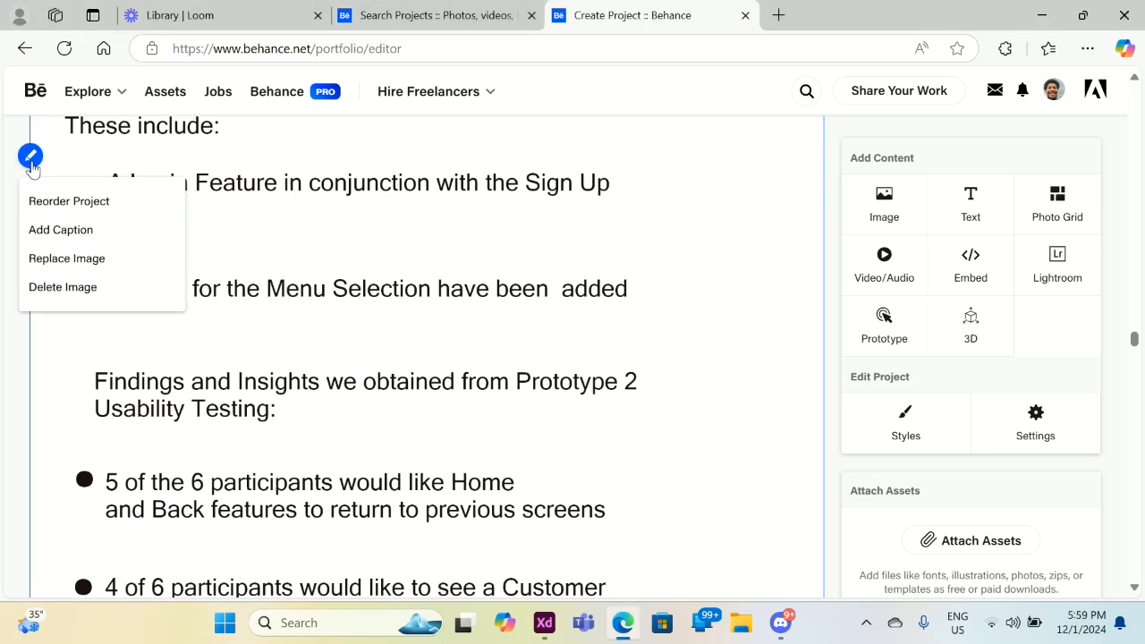
click(65, 200)
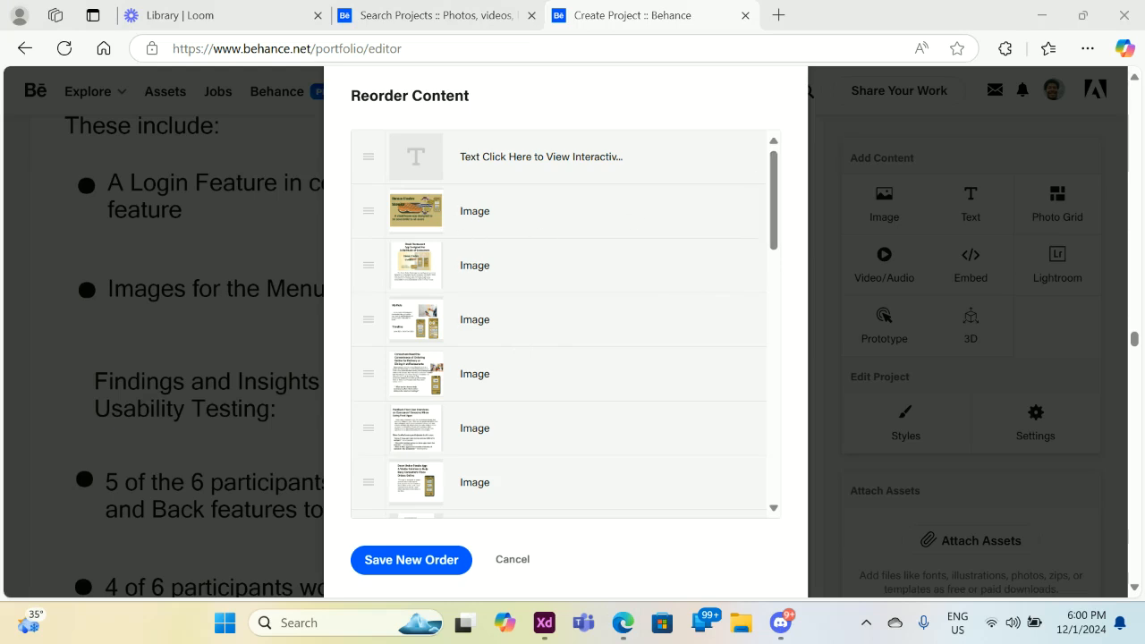
Drag four image rows to new positions, moving the first image further down.
scroll(404, 277, down, 4)
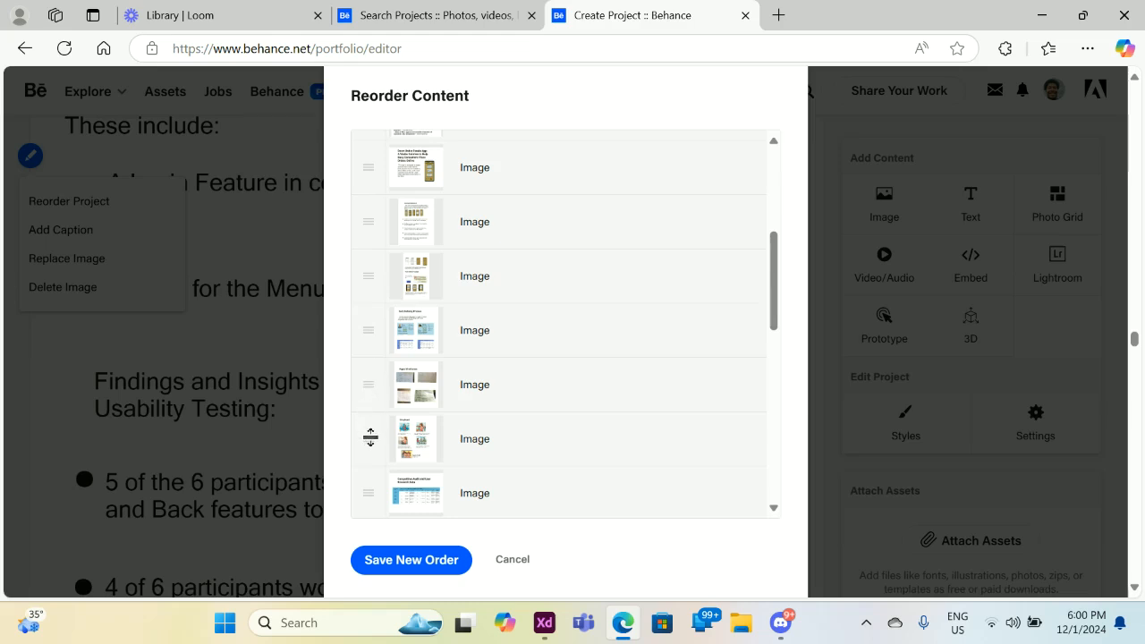
drag(370, 437, 377, 232)
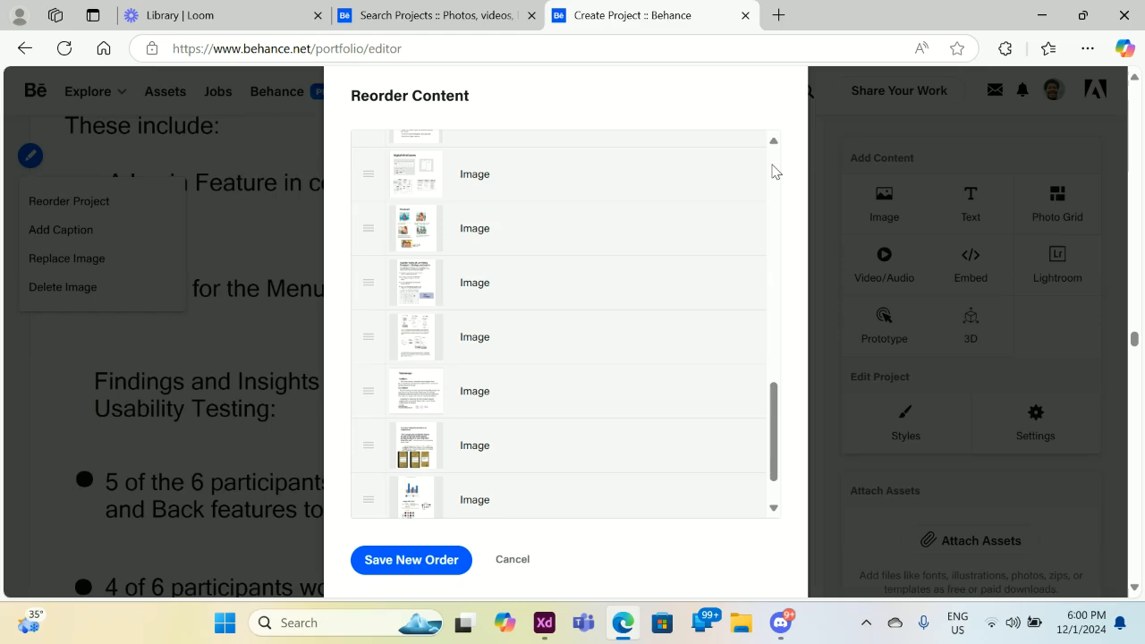
scroll(775, 172, up, 4)
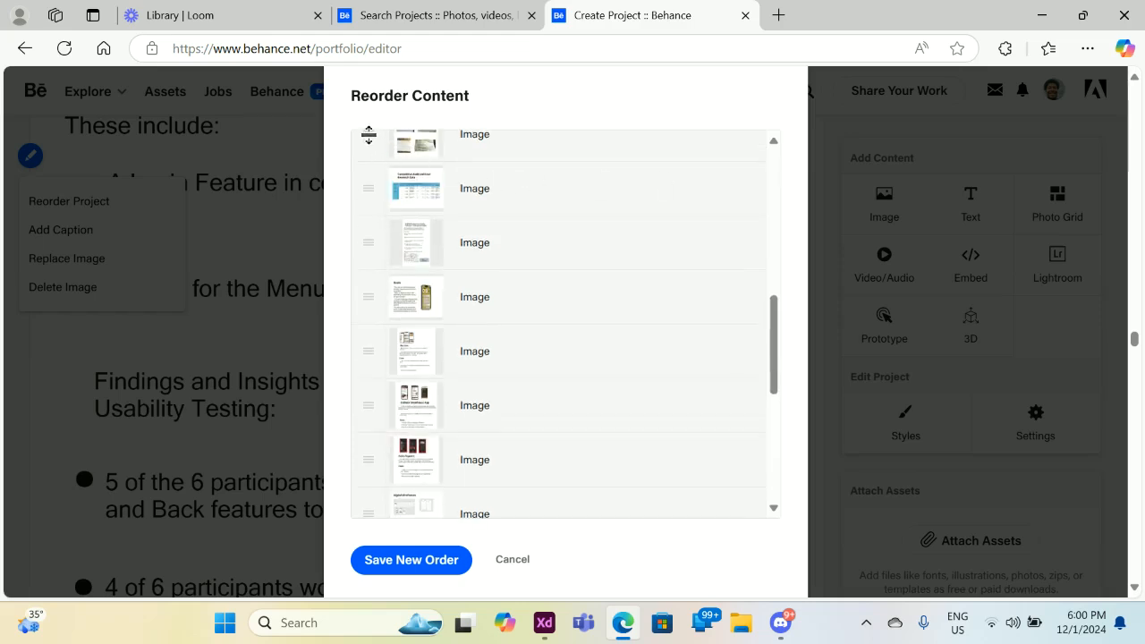
drag(369, 135, 368, 212)
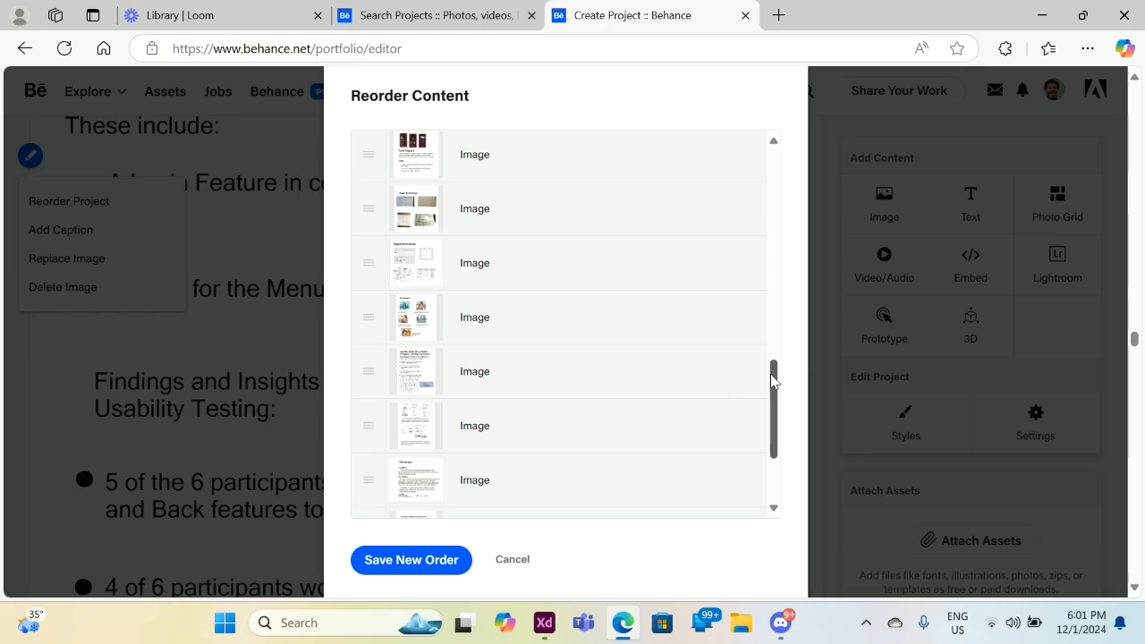
drag(774, 380, 776, 271)
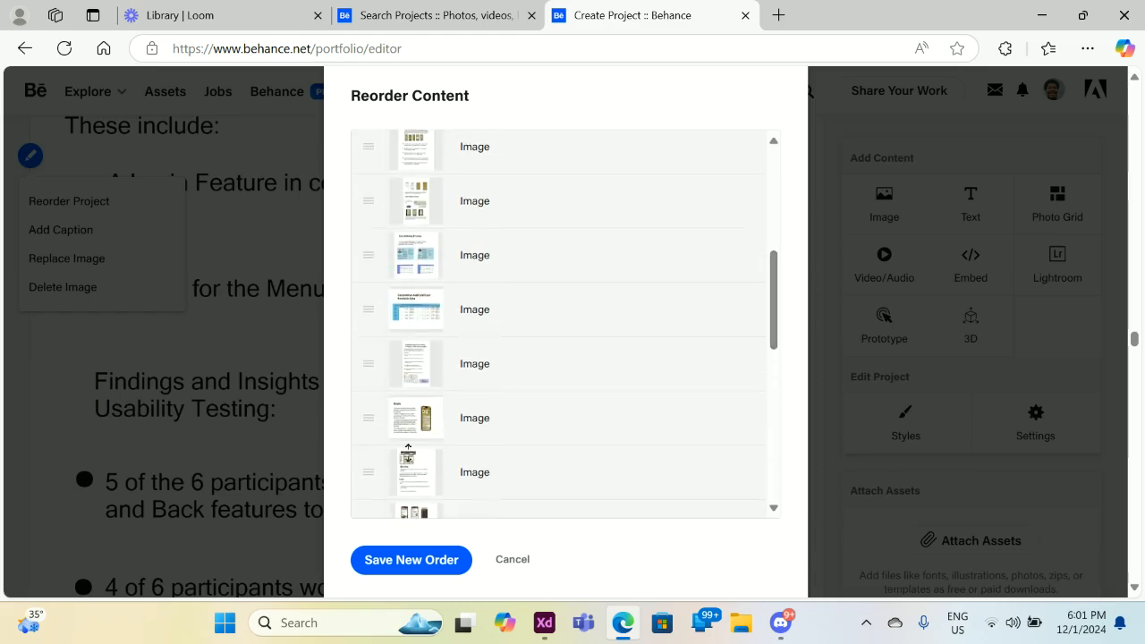
drag(368, 417, 360, 379)
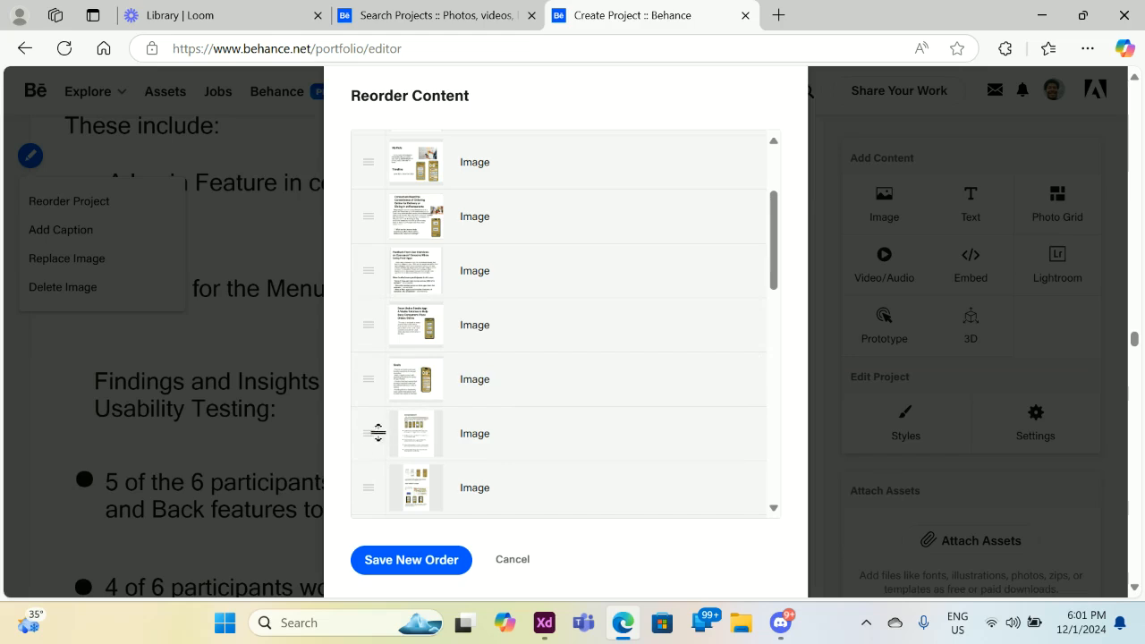
drag(370, 433, 370, 389)
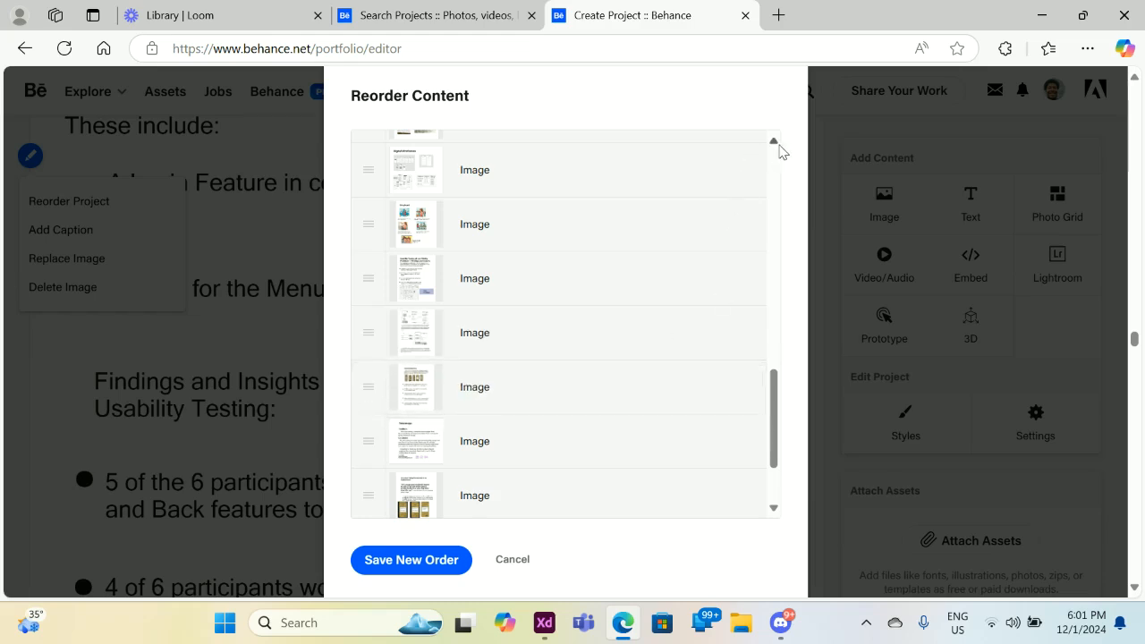
Move two image blocks higher, including the sixth image up one place, and save the order.
scroll(779, 152, up, 10)
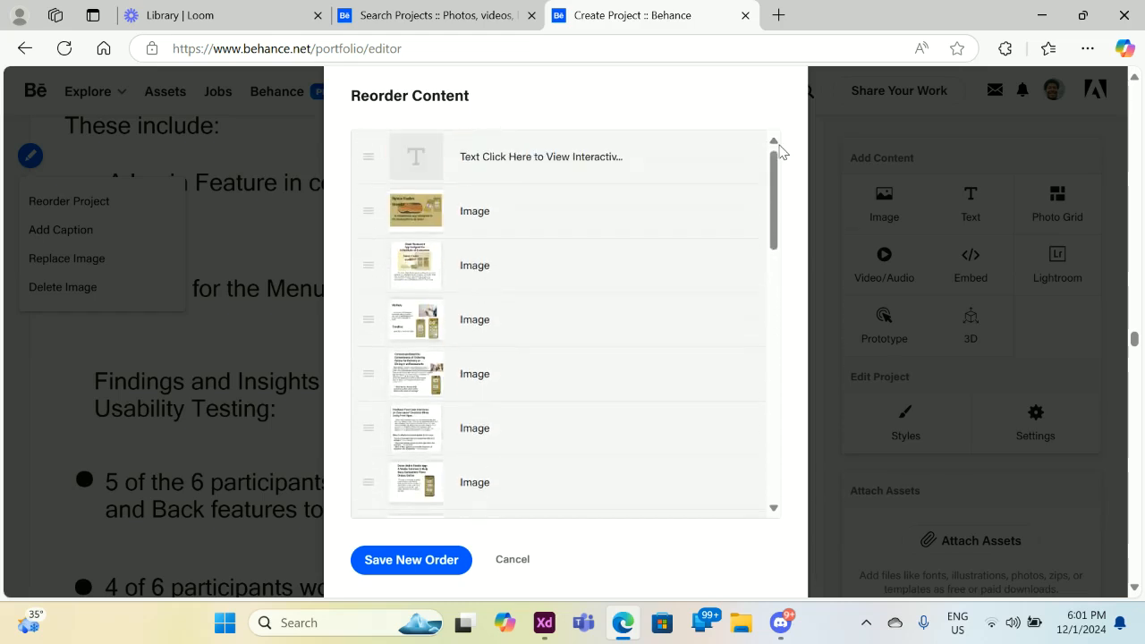
scroll(778, 179, down, 3)
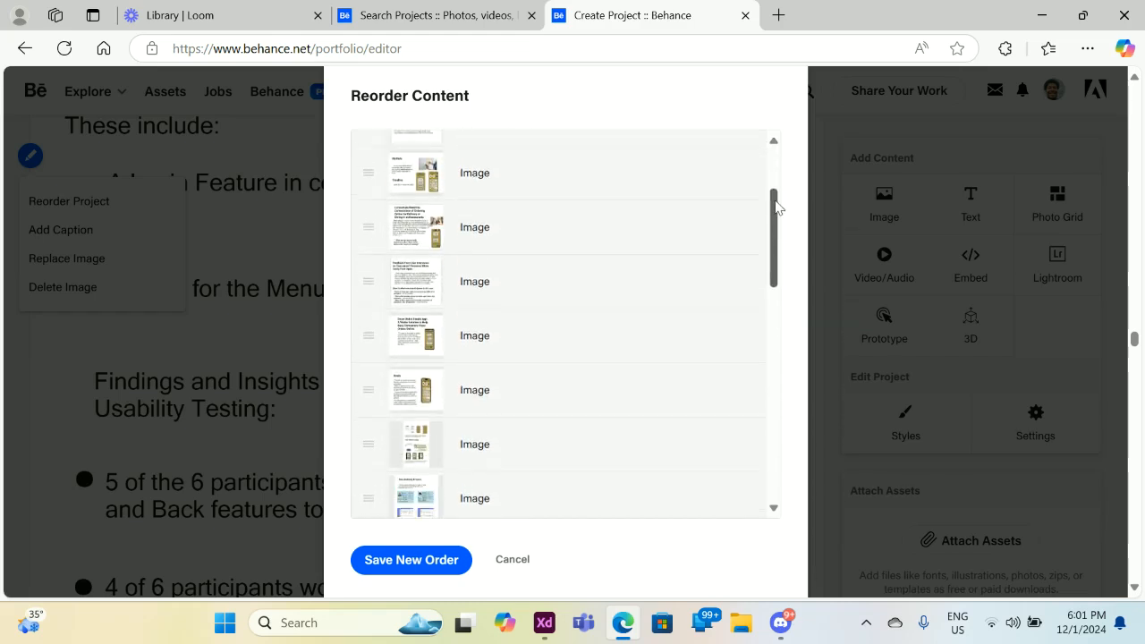
scroll(777, 210, down, 3)
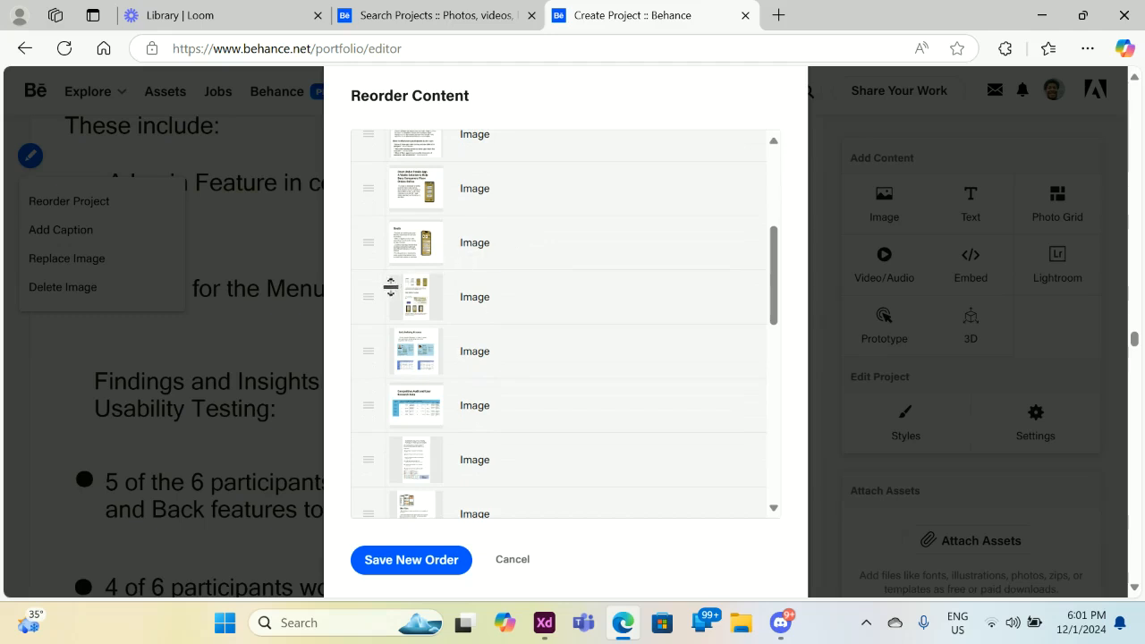
drag(366, 300, 360, 271)
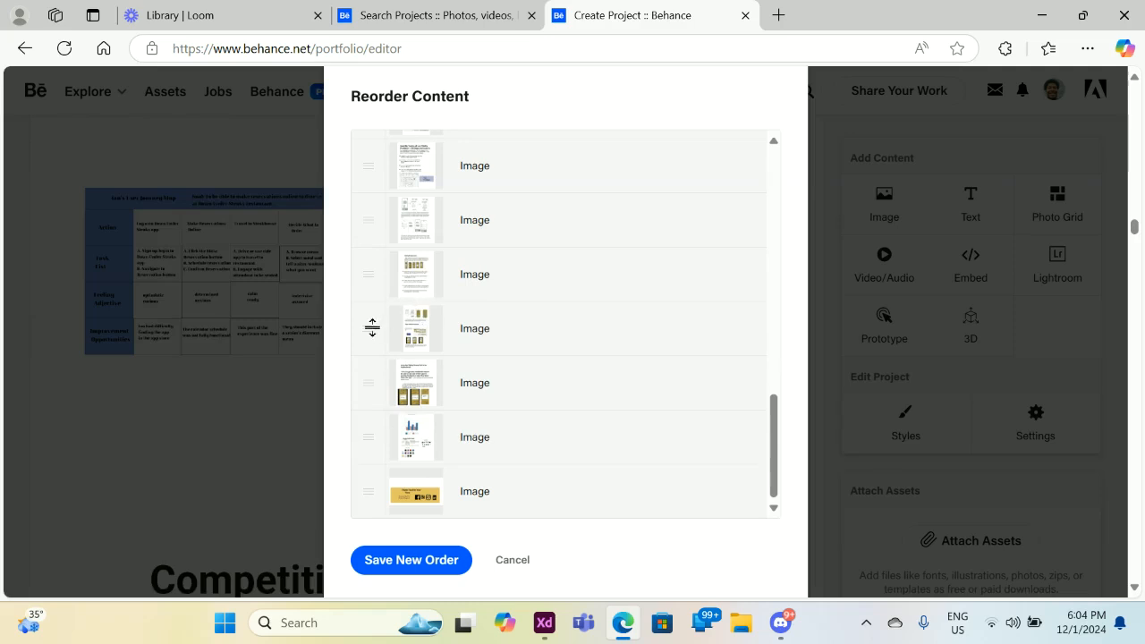
mouse_move(373, 326)
mouse_down()
mouse_move(375, 265)
mouse_move(373, 327)
mouse_up()
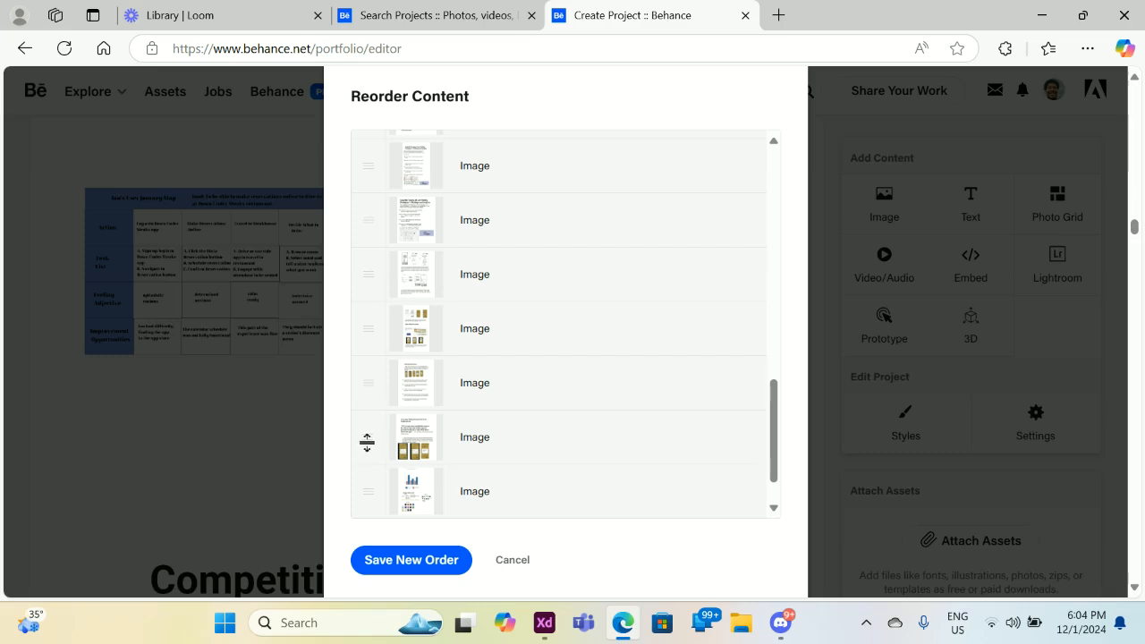
drag(367, 443, 371, 382)
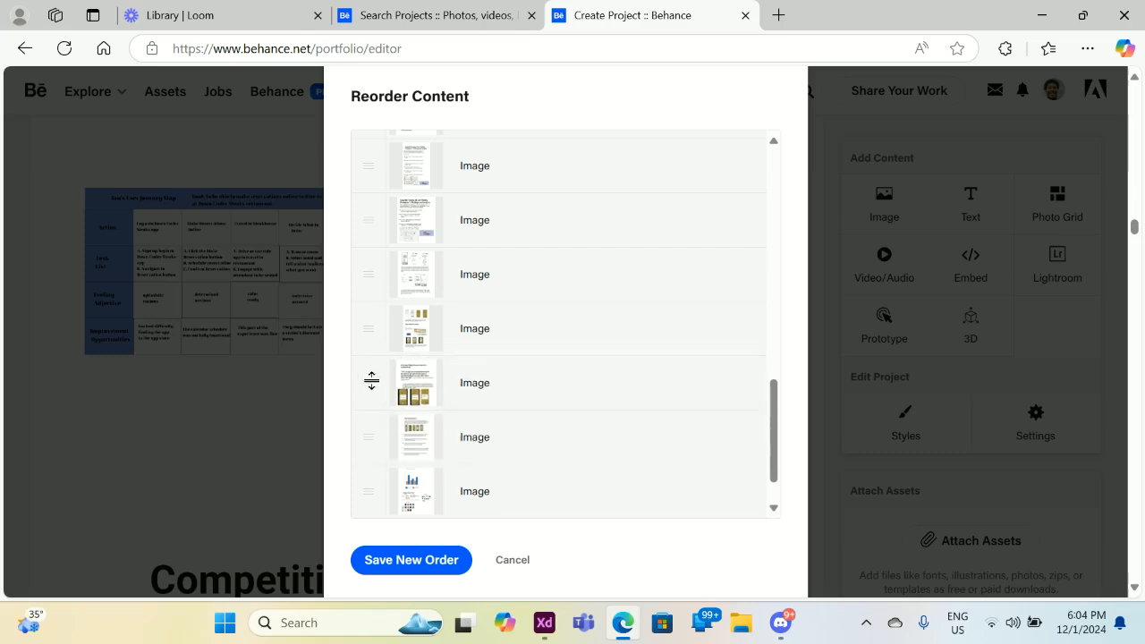
click(430, 562)
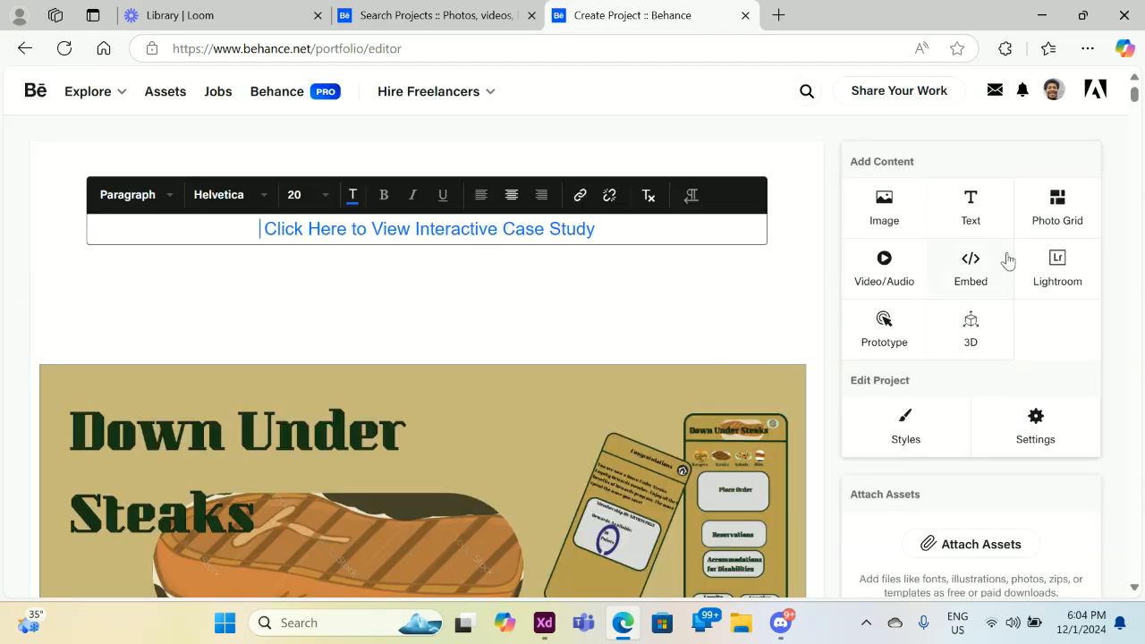
drag(1134, 99, 1087, 486)
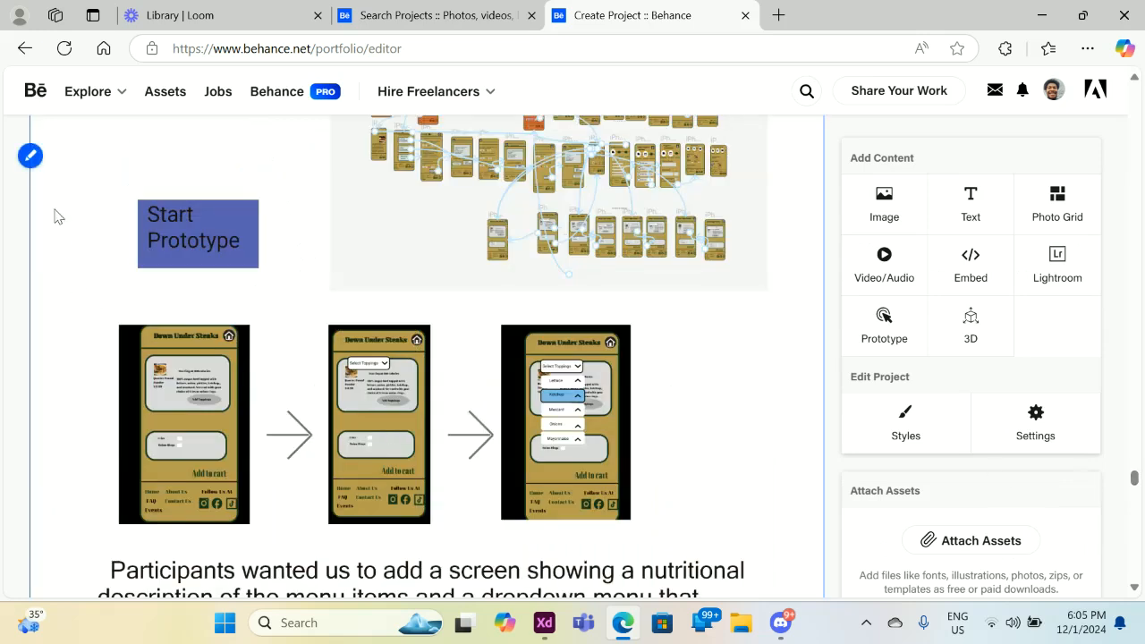
Reorder the project, moving the third image down one place and another image further down, then save the new order.
click(29, 156)
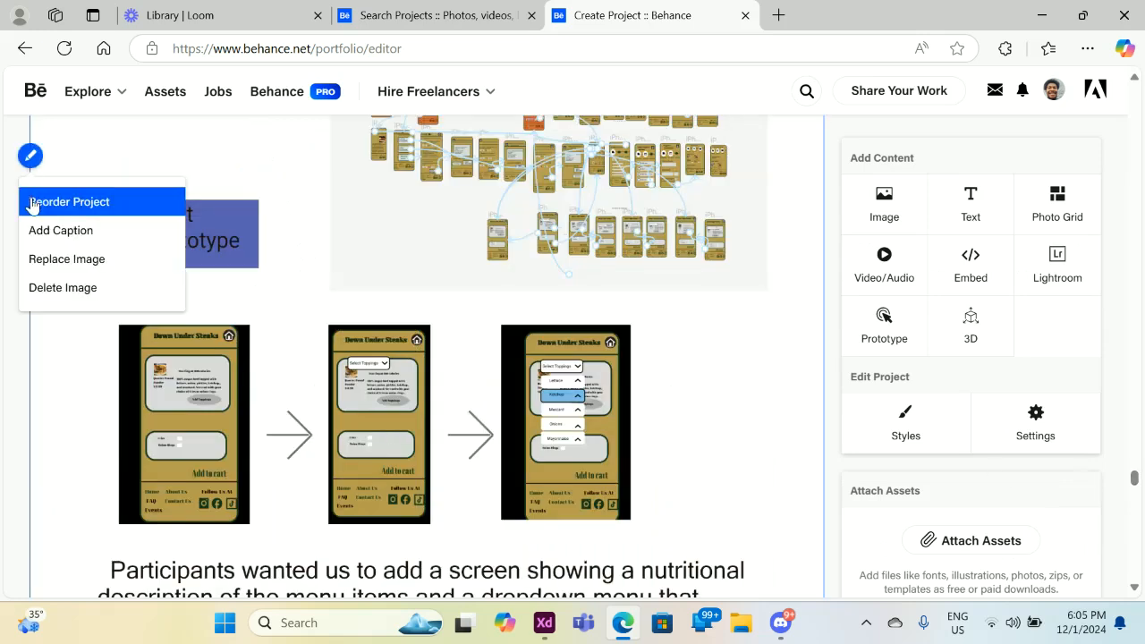
click(30, 201)
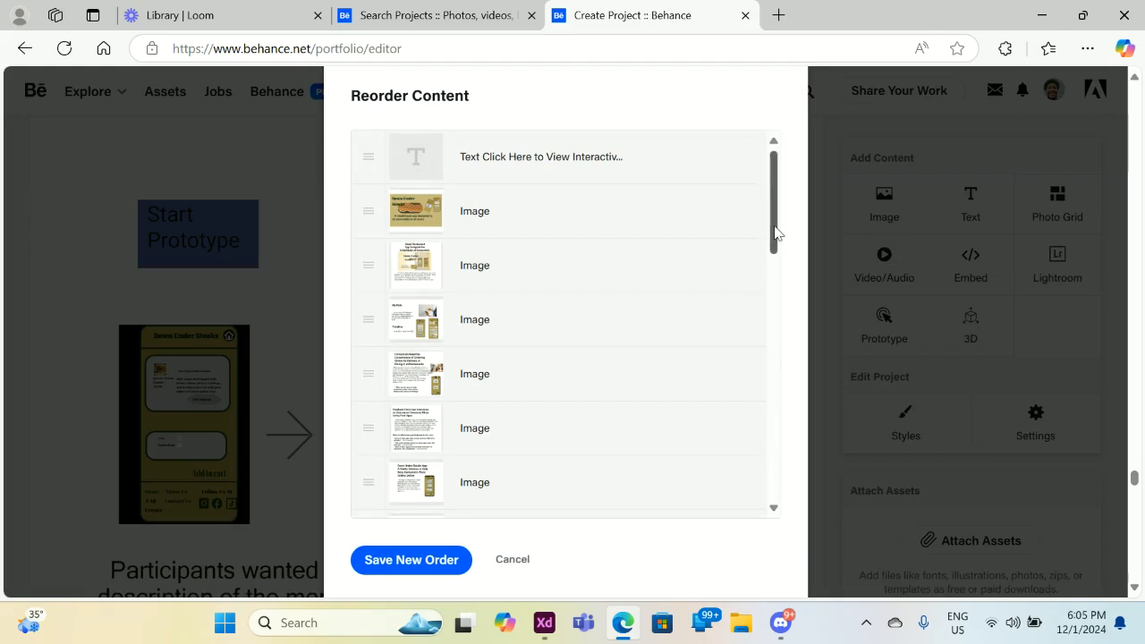
drag(775, 232, 764, 430)
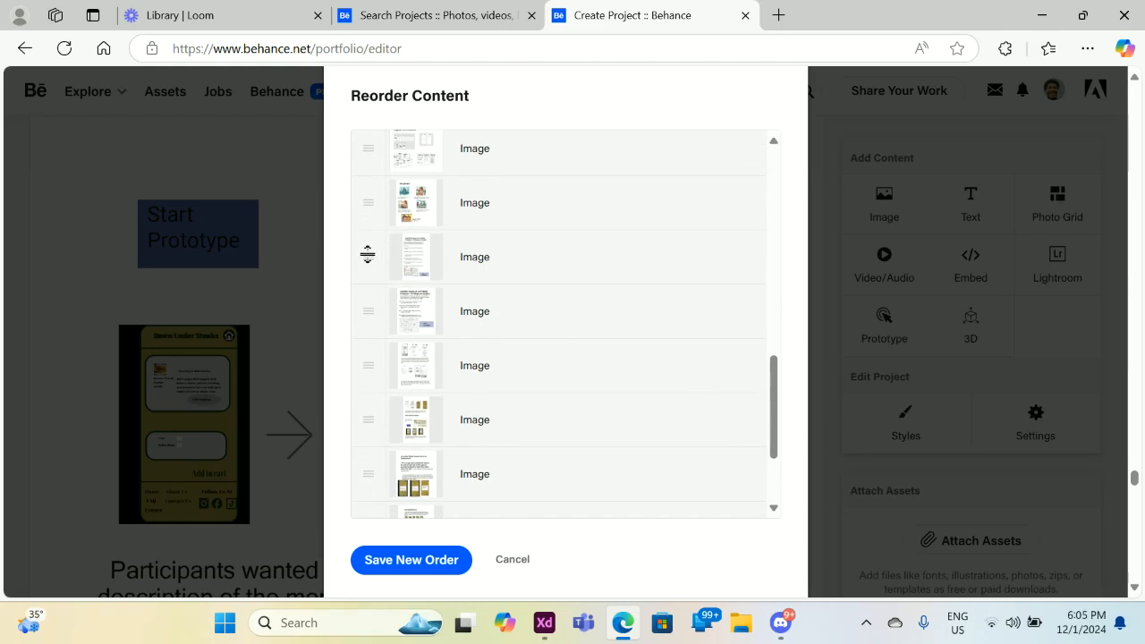
drag(368, 255, 368, 307)
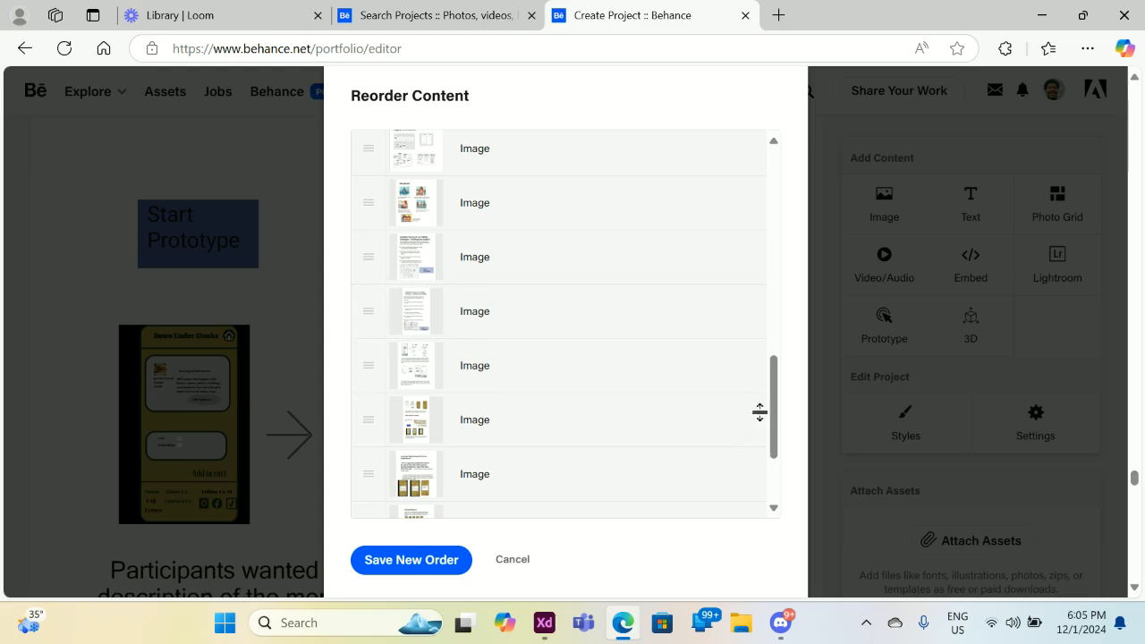
drag(778, 391, 775, 446)
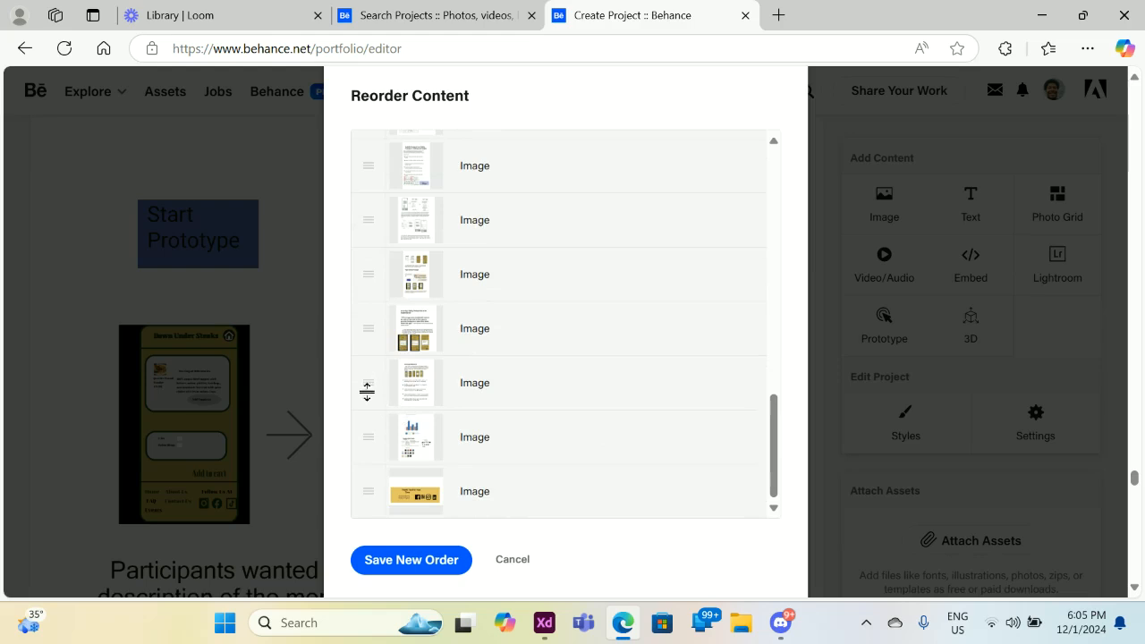
drag(367, 391, 366, 436)
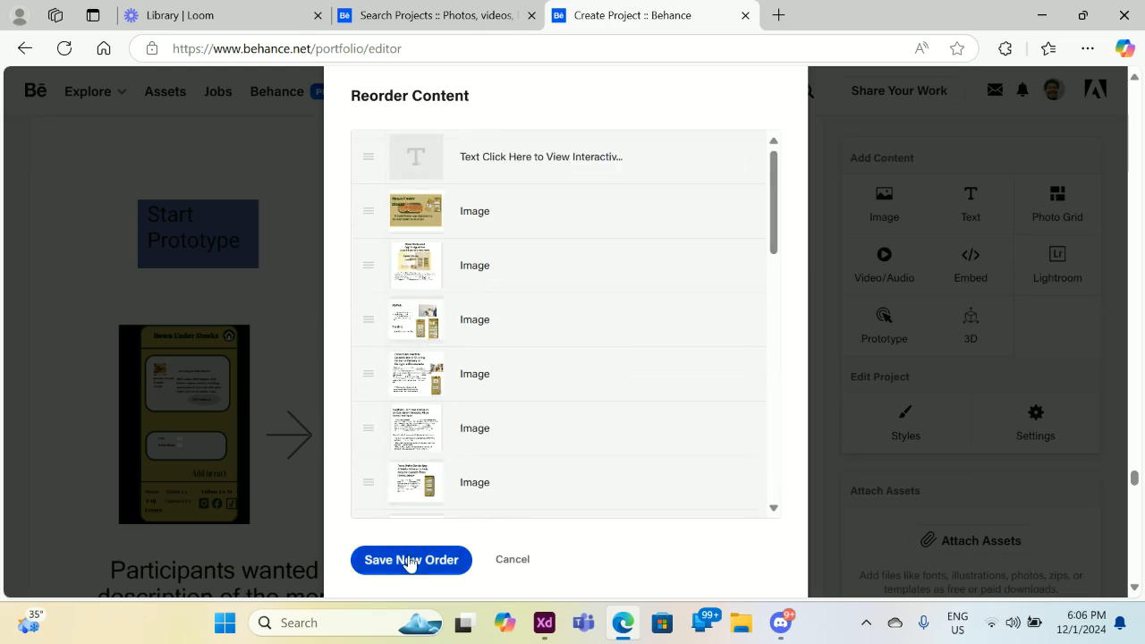
click(408, 560)
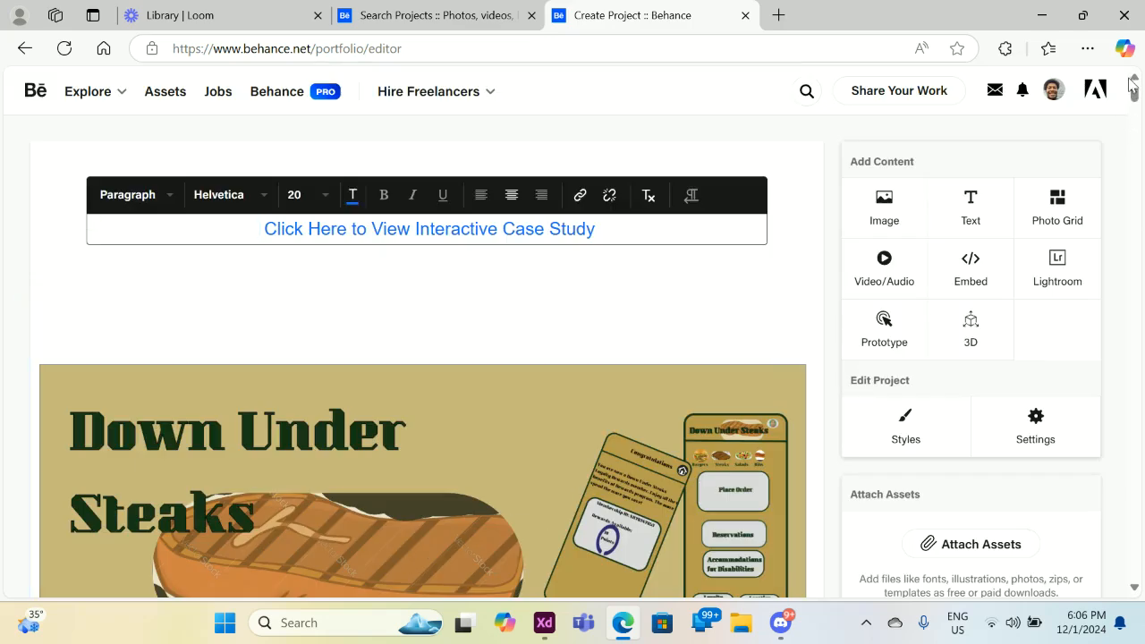
drag(1136, 98, 1099, 465)
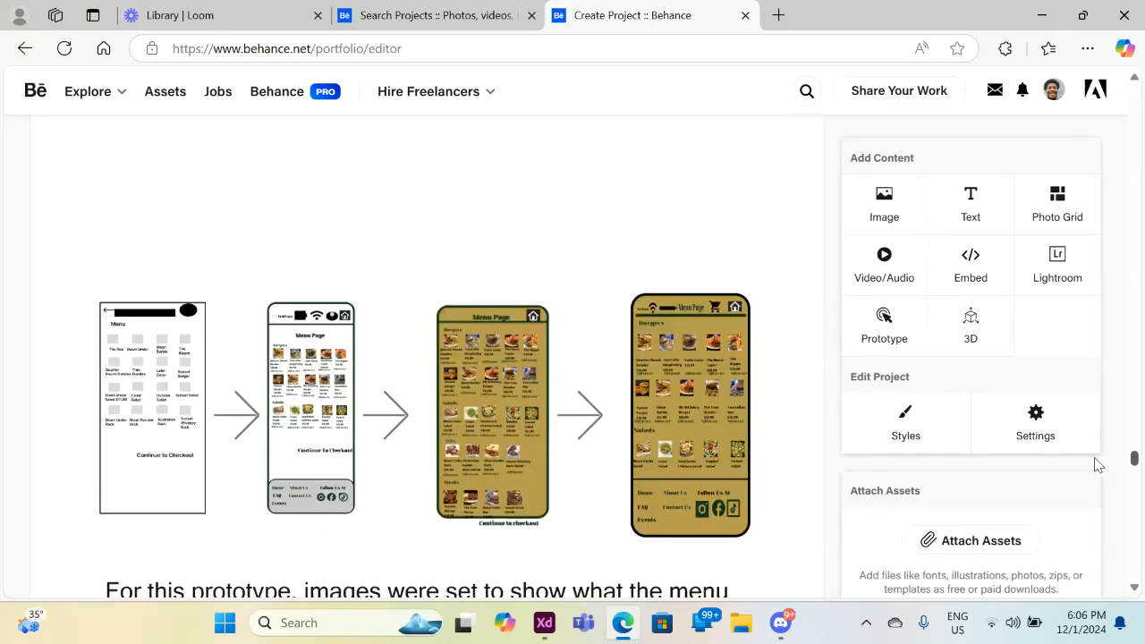
drag(1099, 464, 1079, 511)
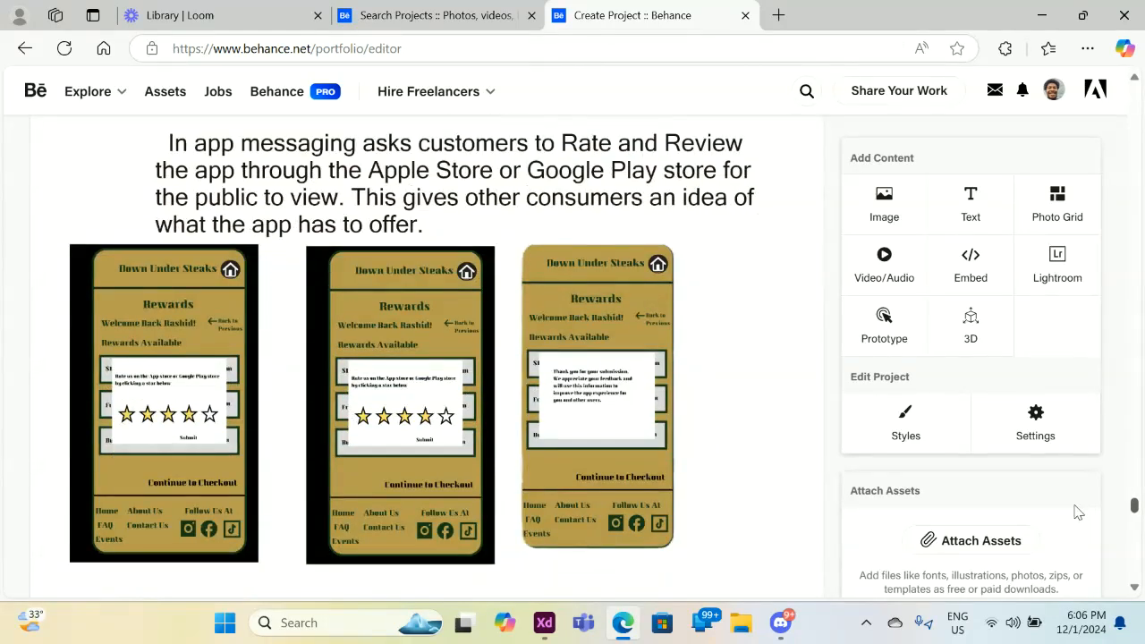
scroll(1078, 509, up, 5)
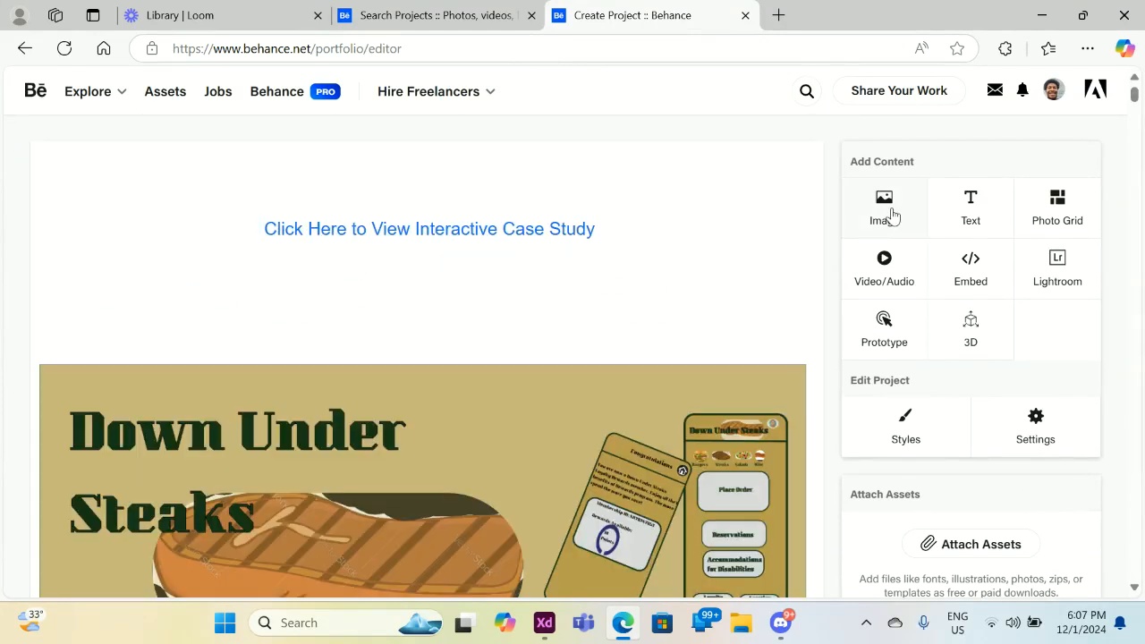
Add a new image block using Artboard – 8 from the Creative Cloud Files folder.
click(893, 215)
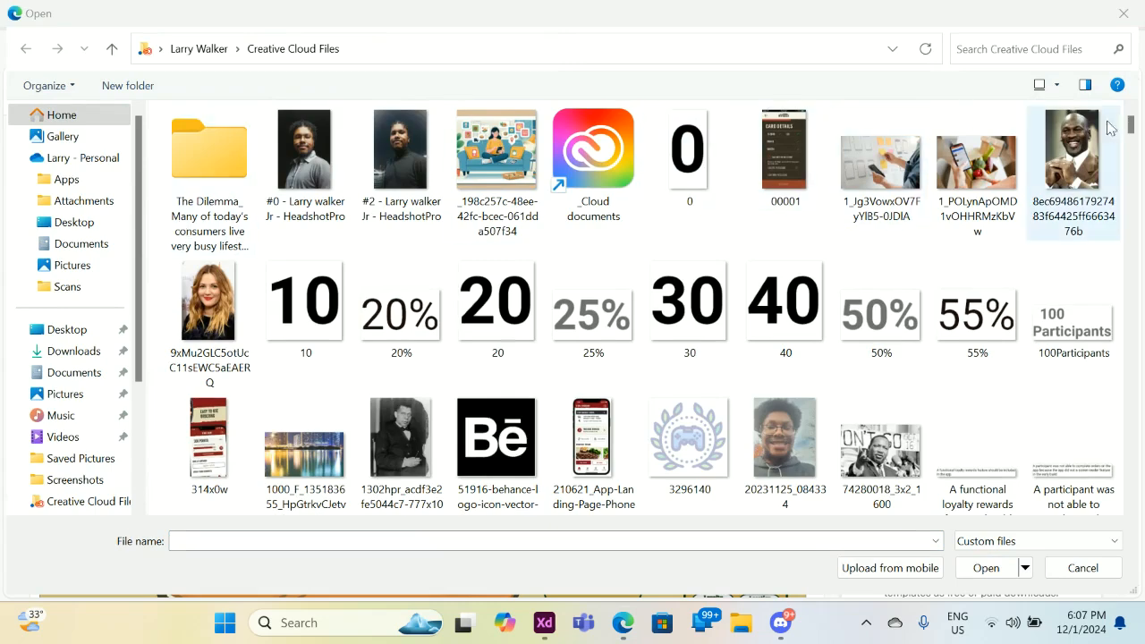
drag(1132, 128, 1131, 188)
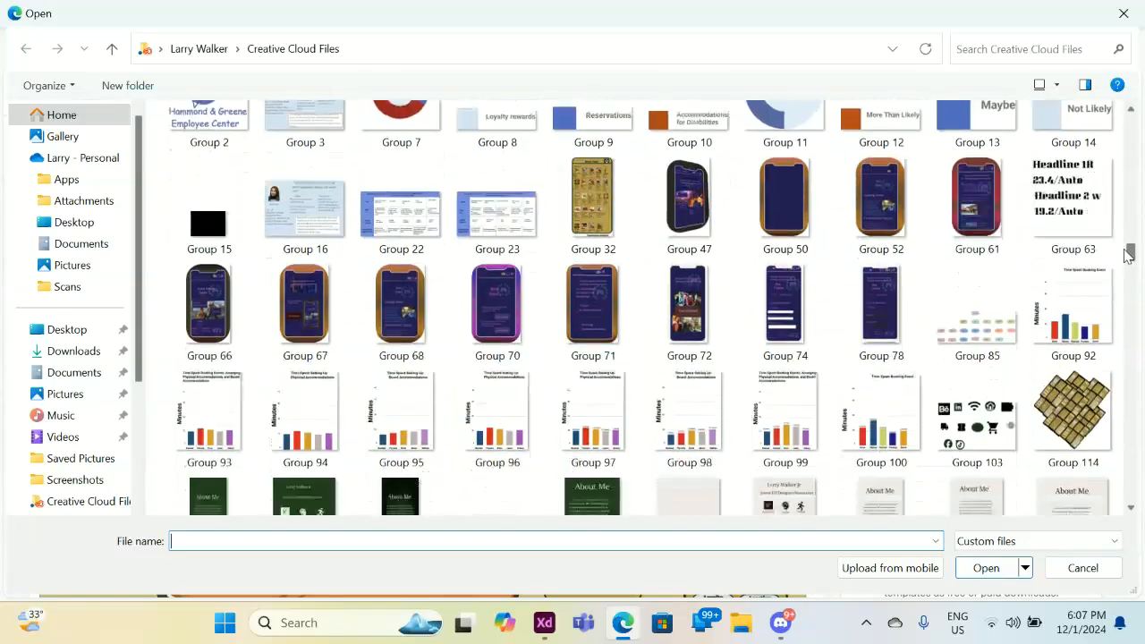
drag(1129, 268, 1129, 282)
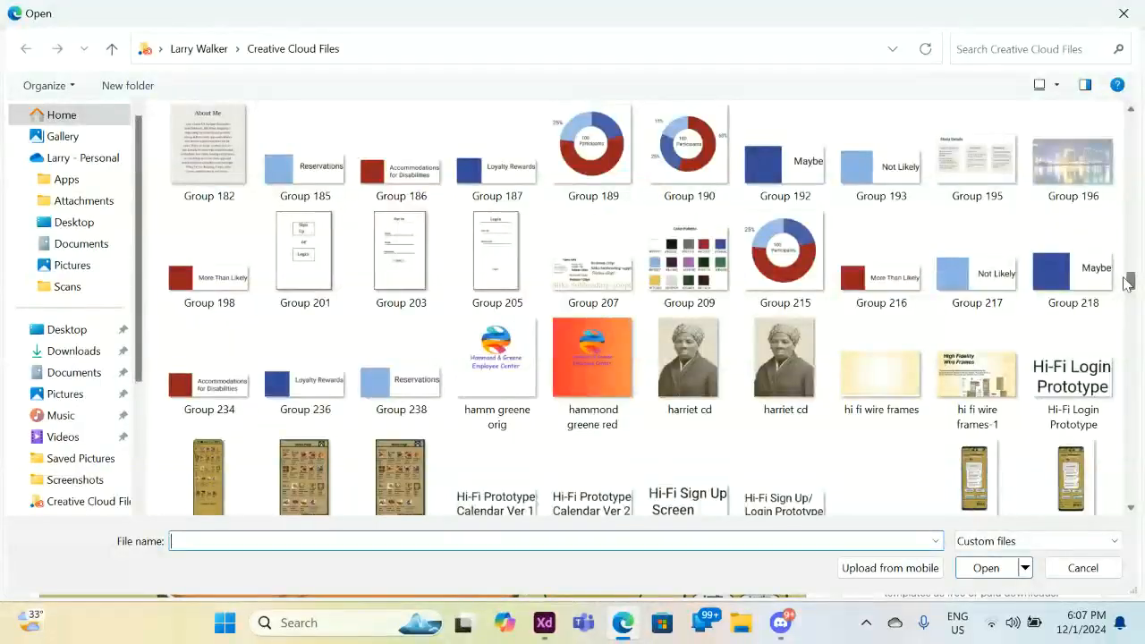
drag(1125, 323, 1128, 491)
drag(1112, 420, 1095, 154)
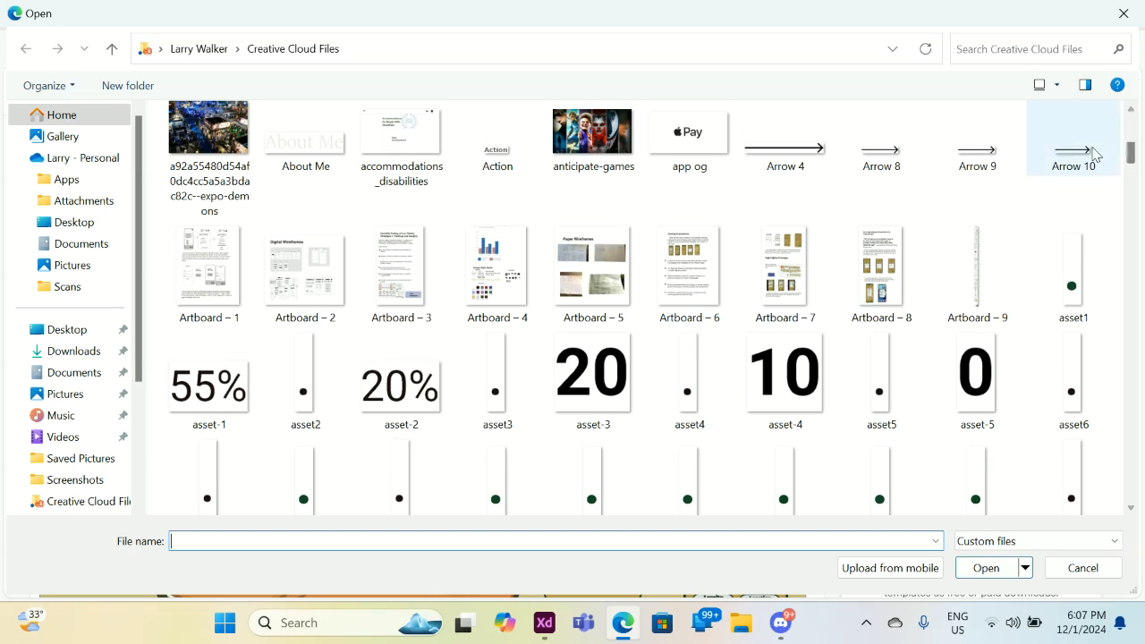
click(890, 258)
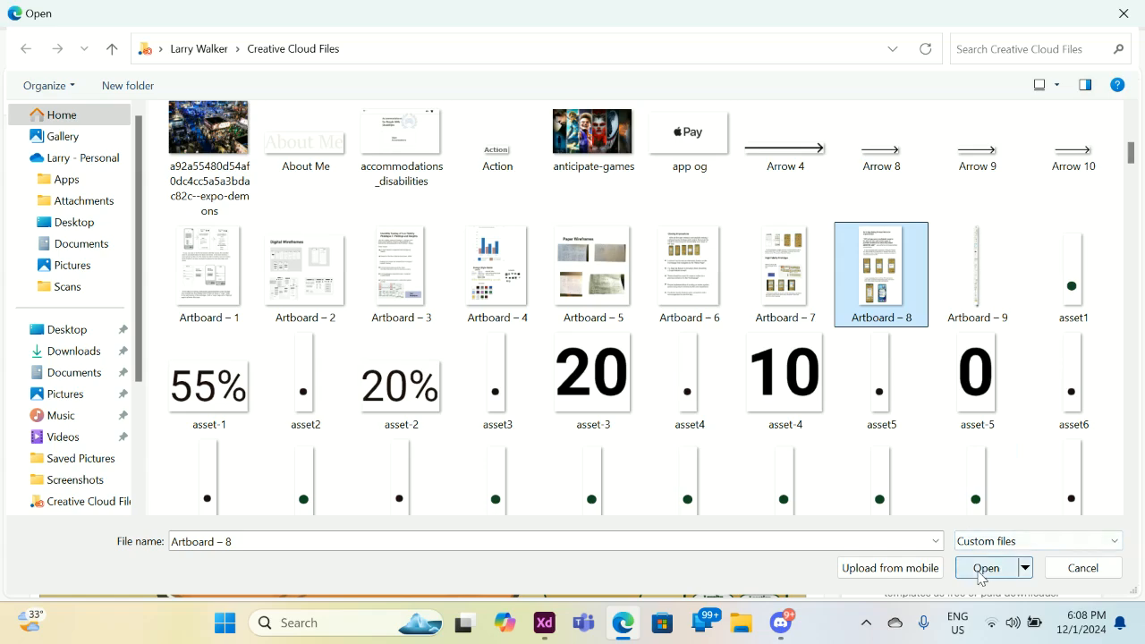
click(981, 573)
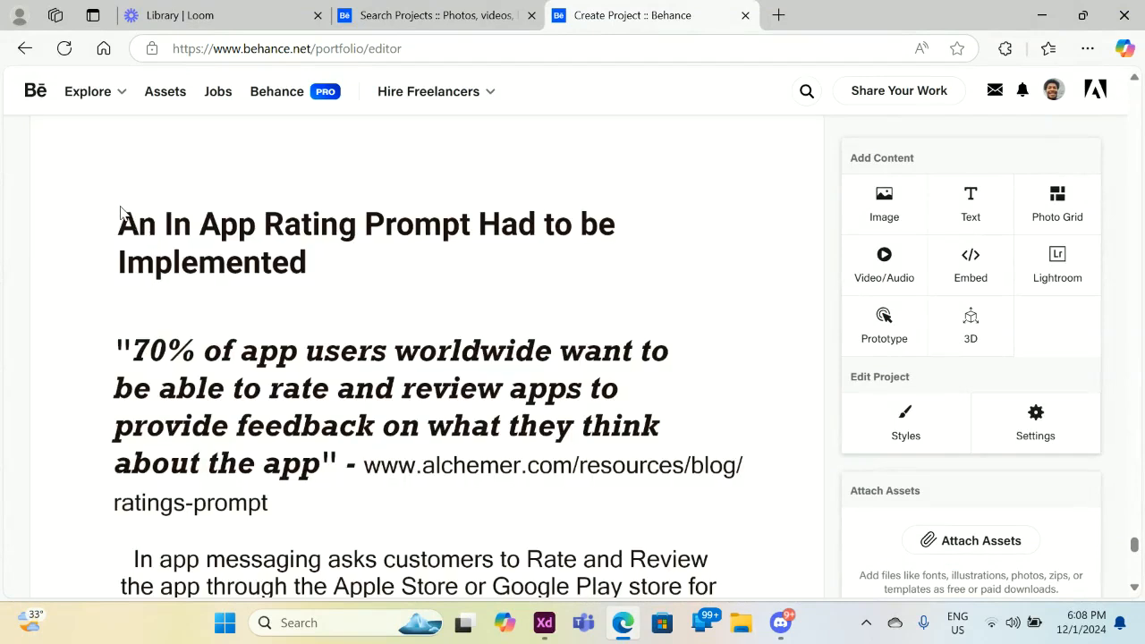
Move the new Artboard – 8 image up three slots from the end and save the order.
click(31, 158)
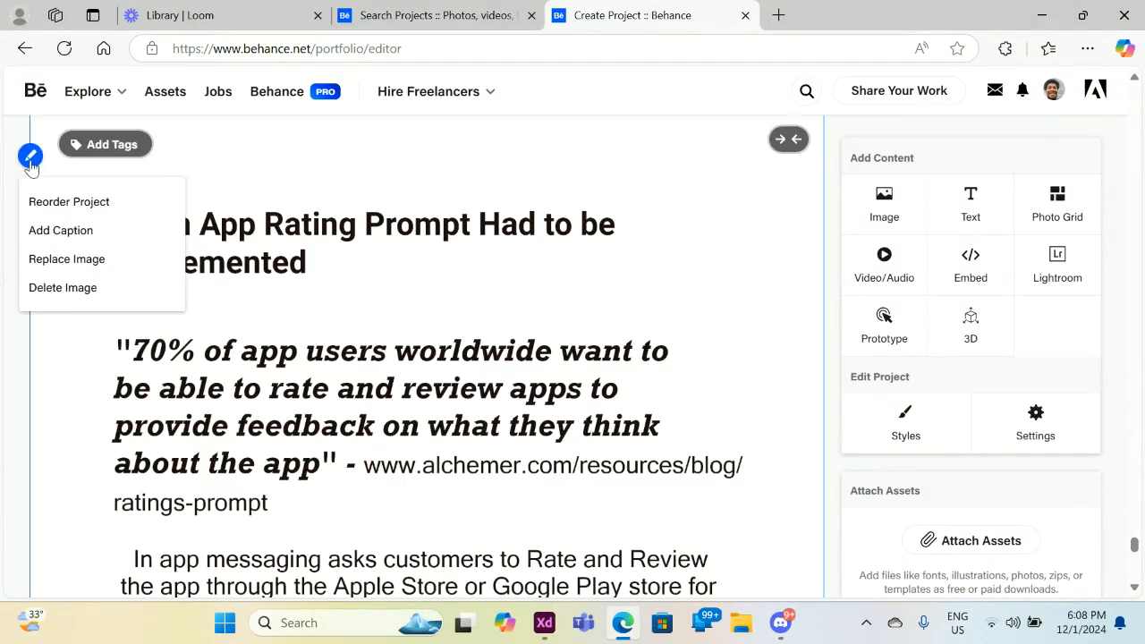
click(40, 202)
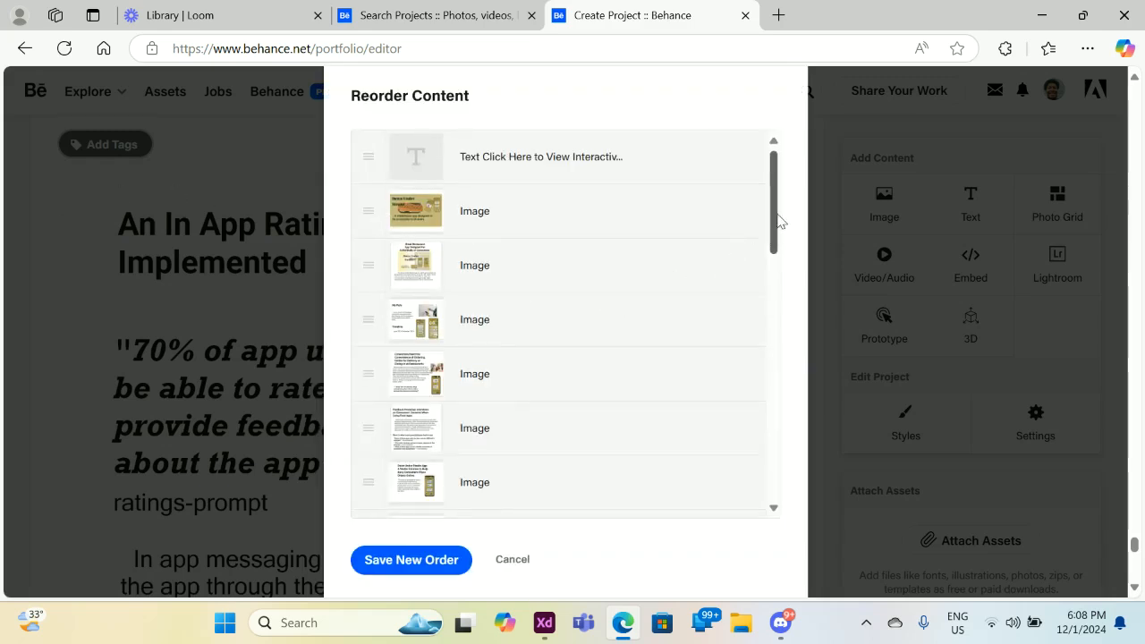
drag(774, 206, 784, 495)
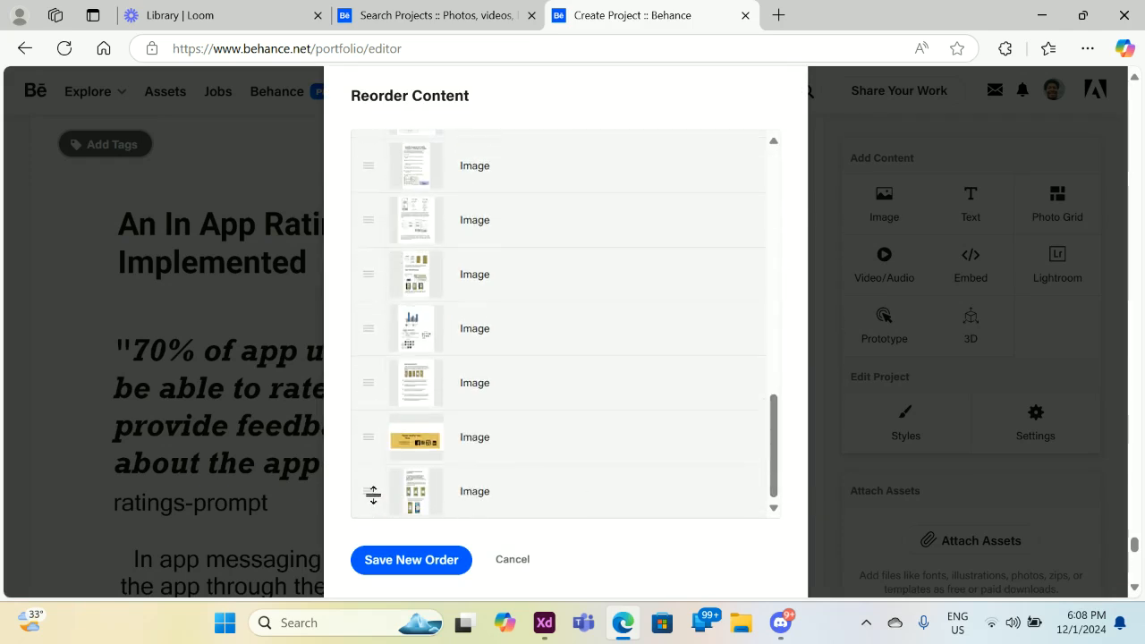
drag(368, 491, 366, 328)
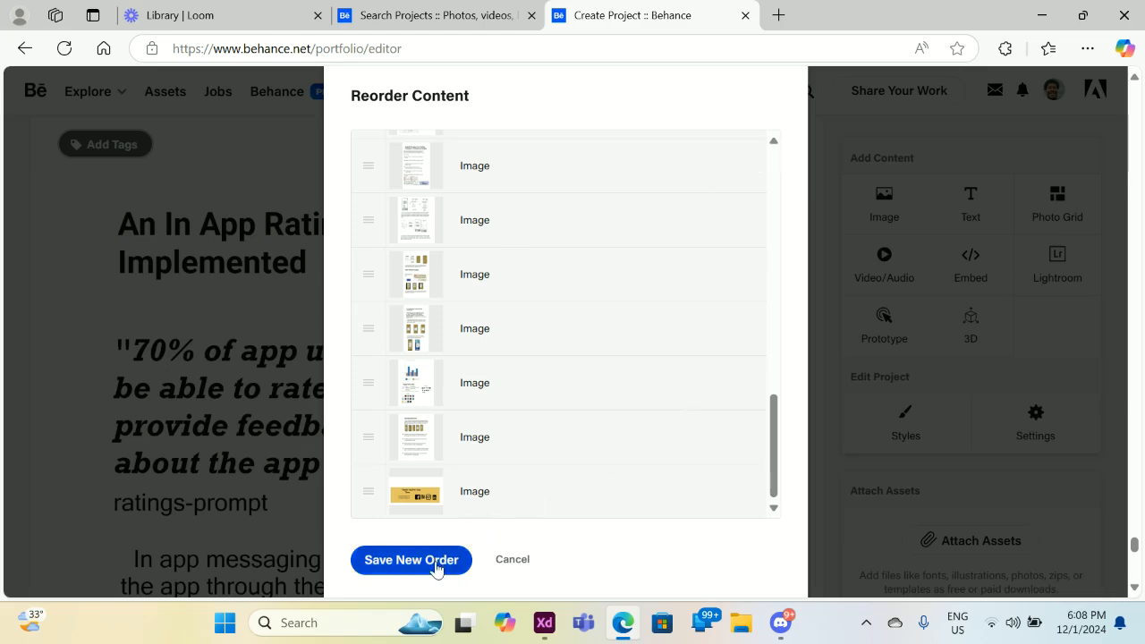
click(411, 561)
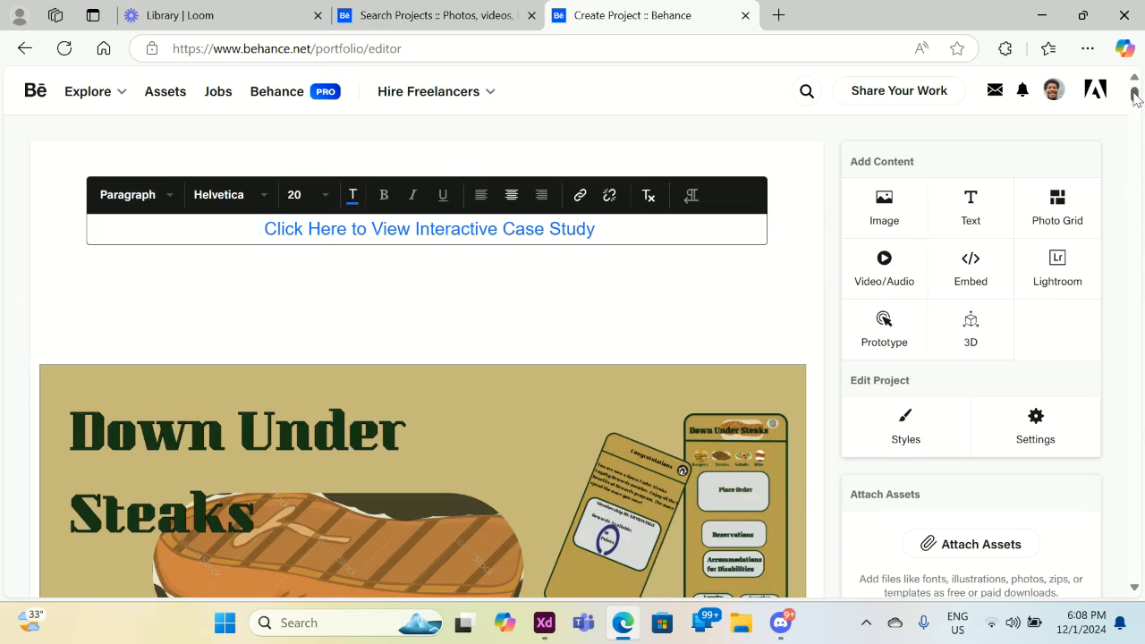
Save the Down Under Steaks case study as a draft, then view its preview.
drag(1135, 94, 1133, 153)
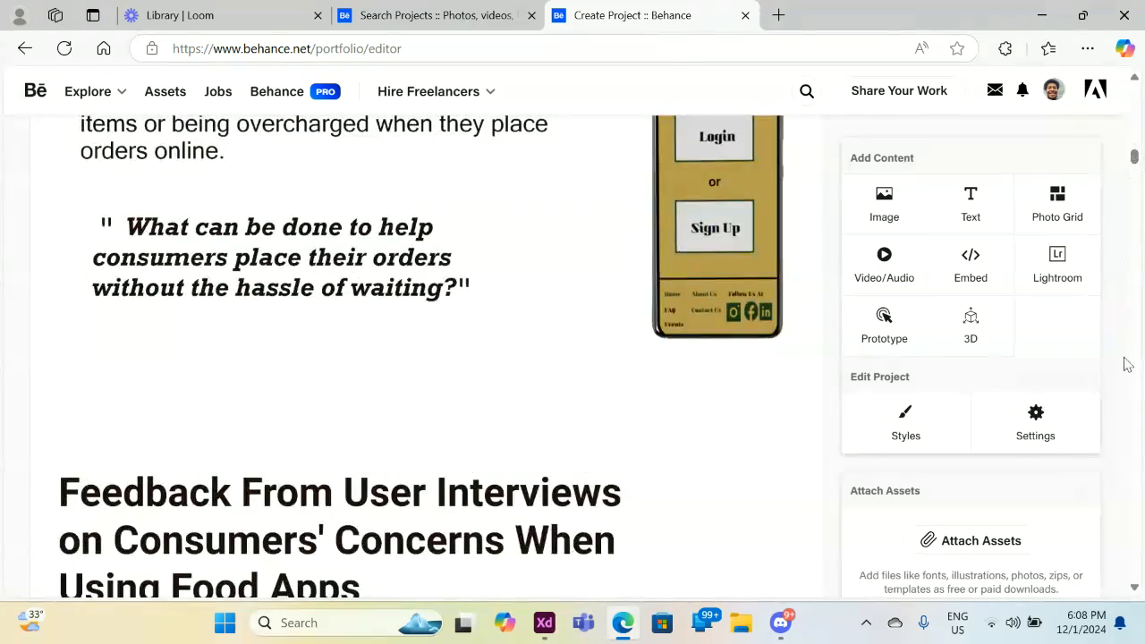
scroll(1125, 565, down, 4)
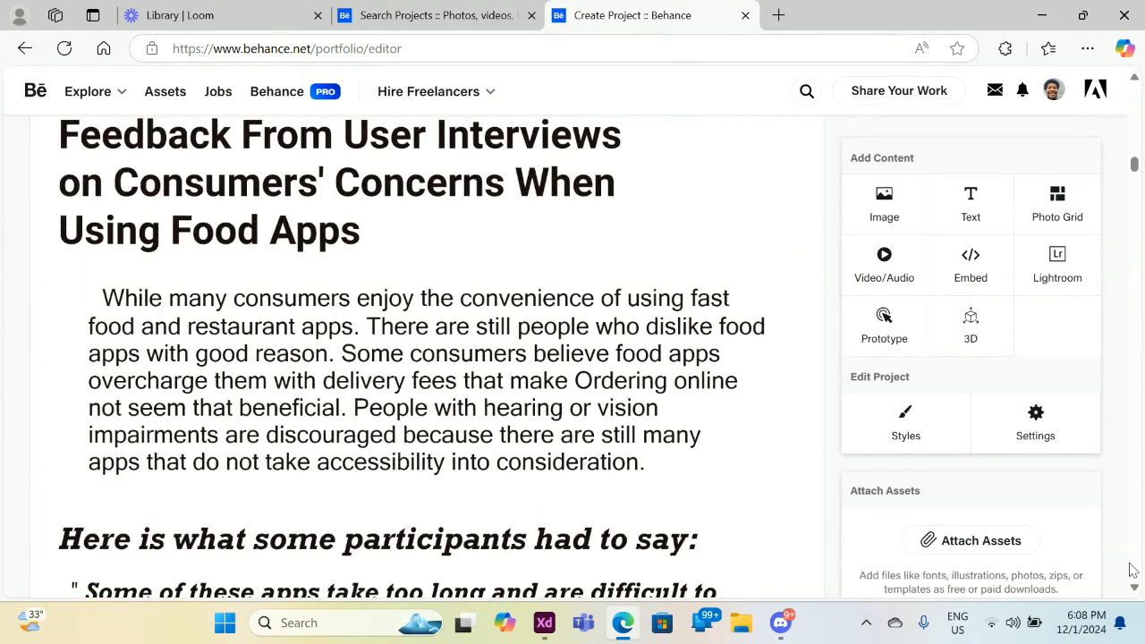
scroll(1131, 569, down, 15)
scroll(1131, 570, down, 20)
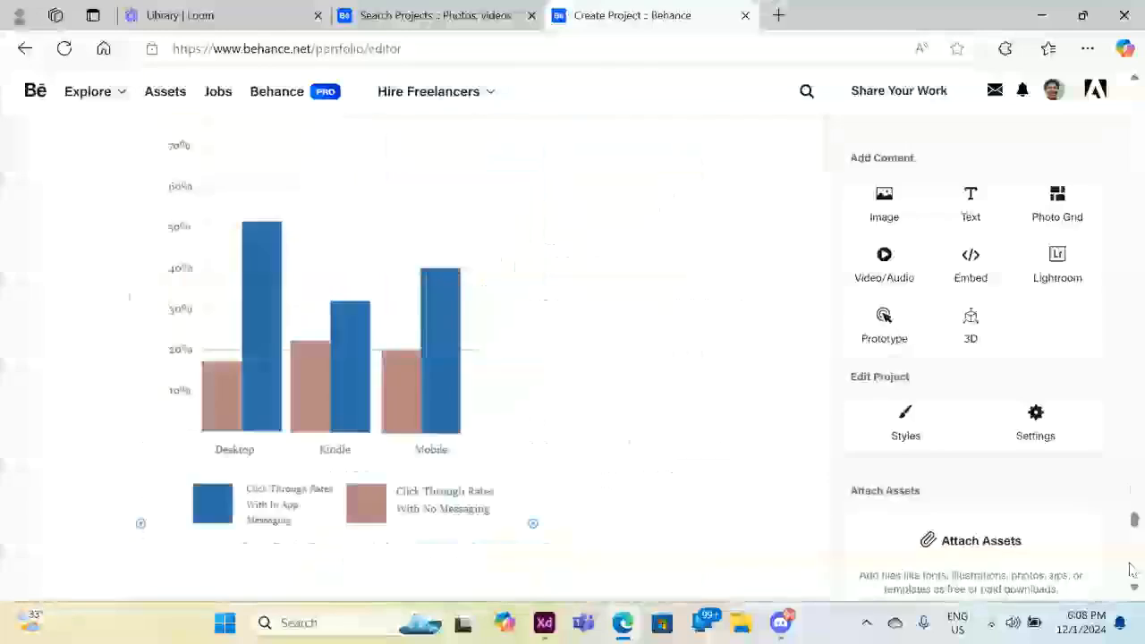
scroll(1132, 570, down, 3)
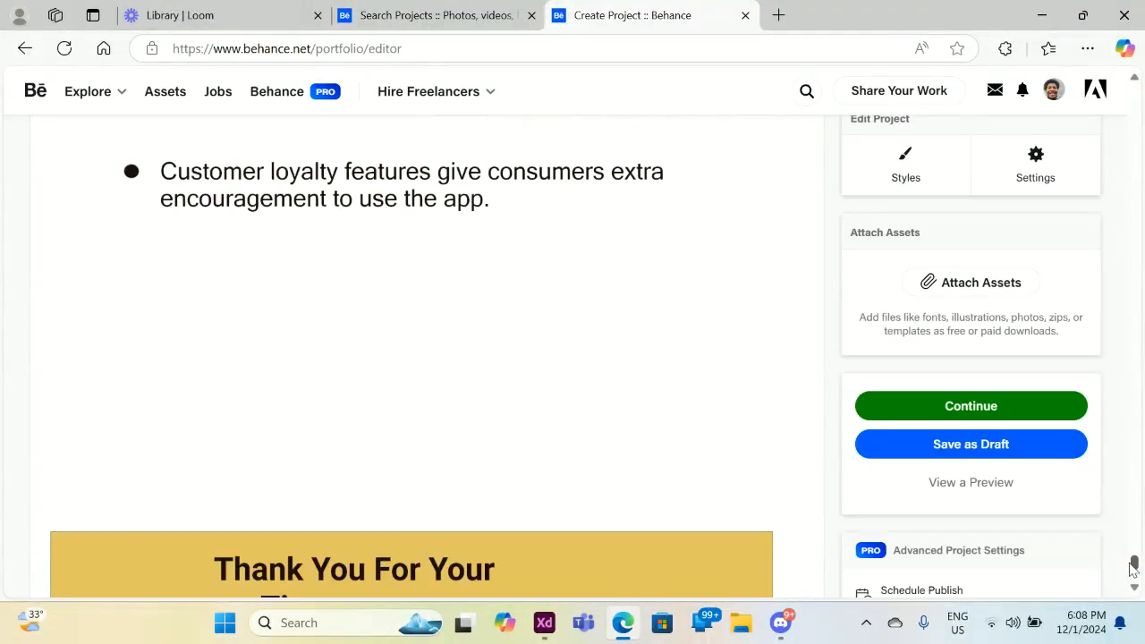
click(1035, 447)
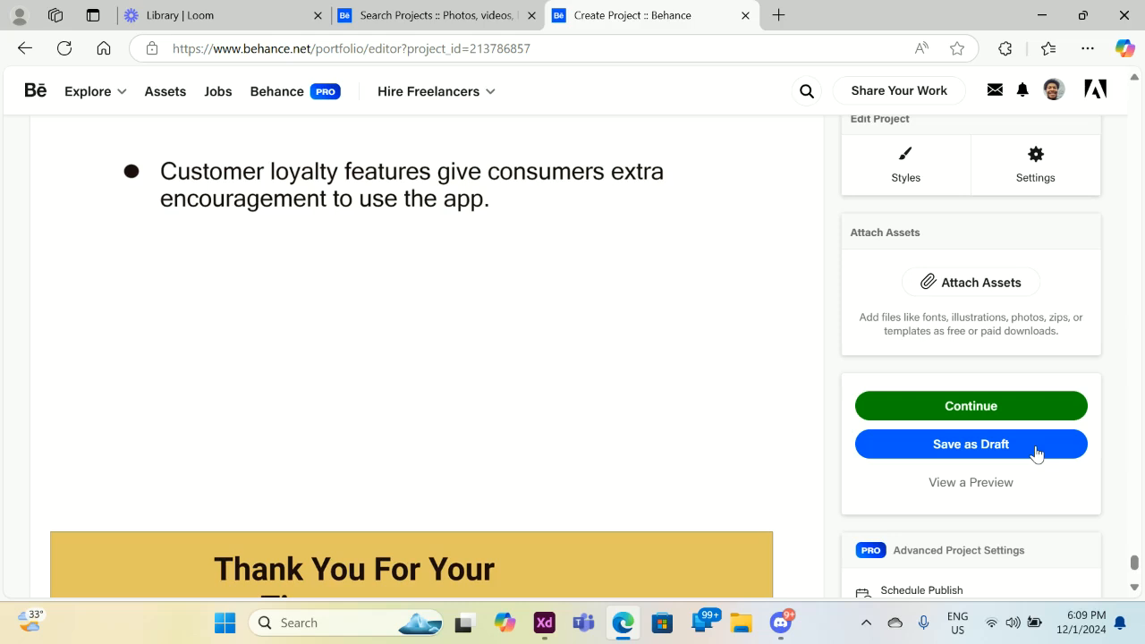
click(999, 488)
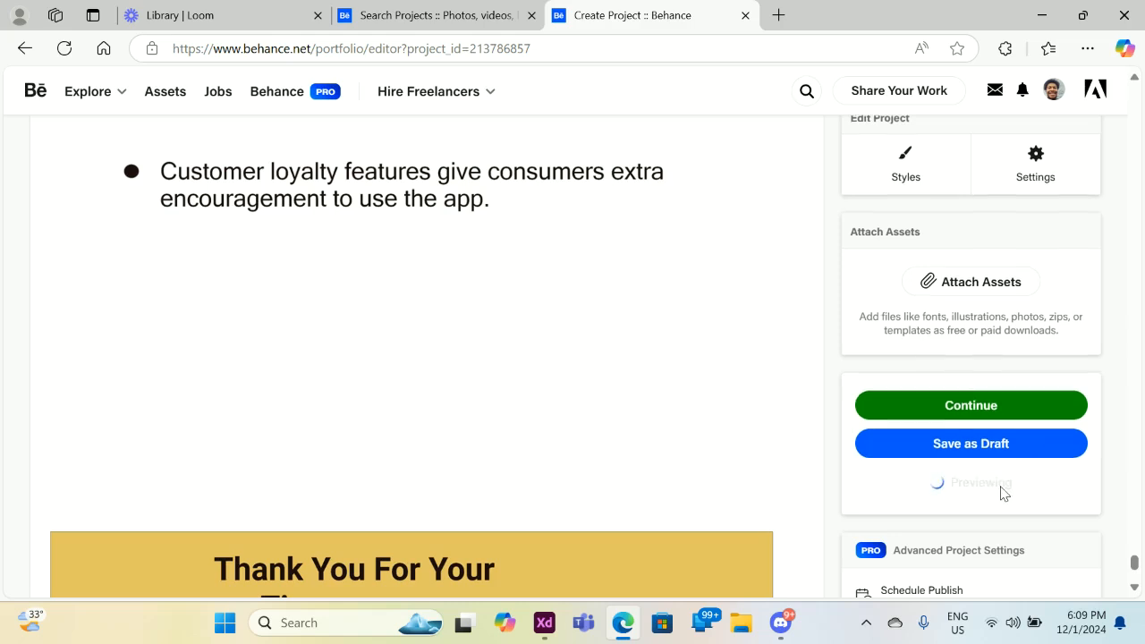